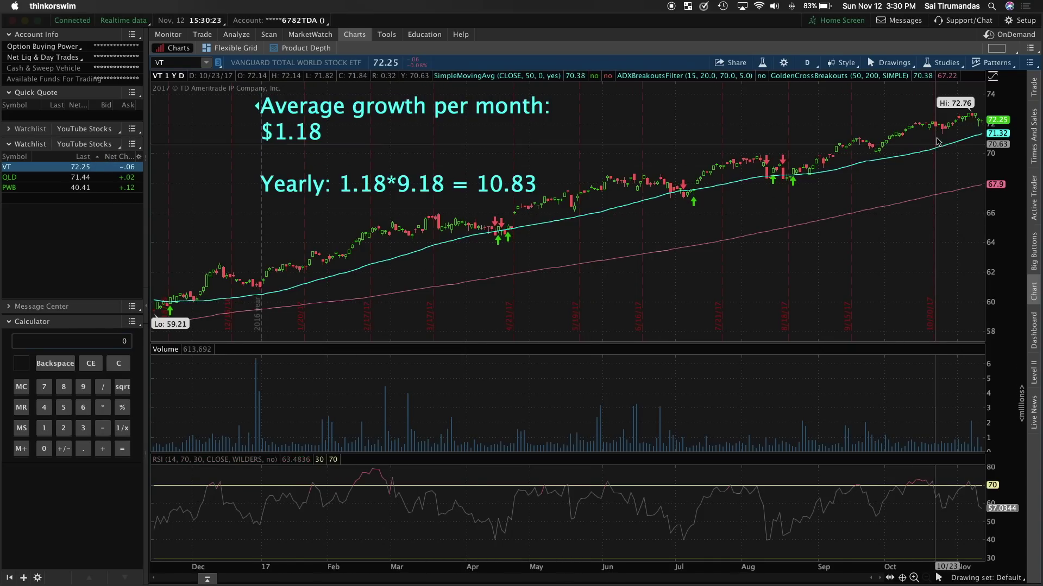
View the QLD, PWB and VT charts from the watchlist, using the 1 Y : D time frame.
left_click(23, 181)
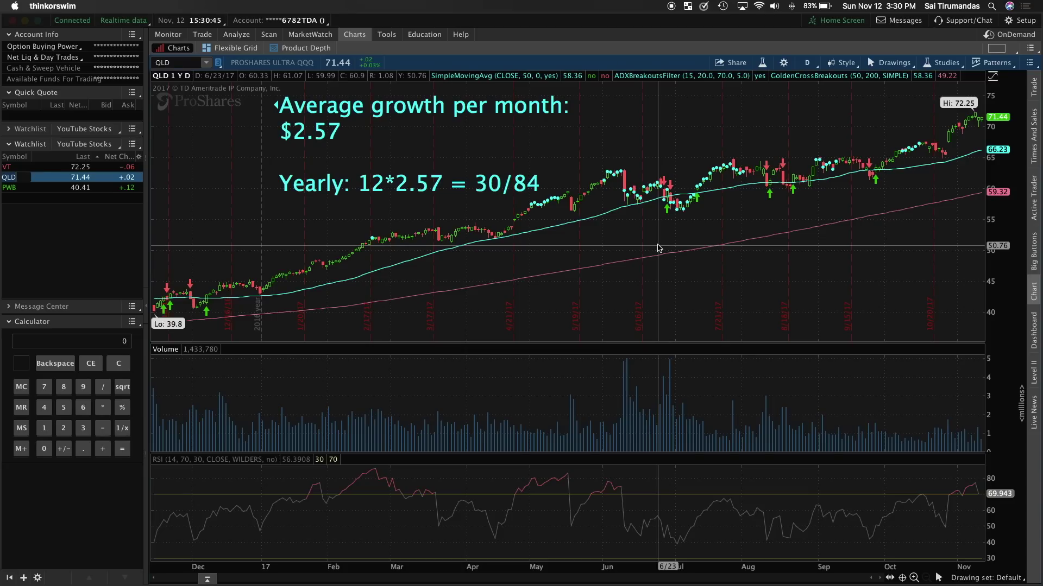
left_click(17, 187)
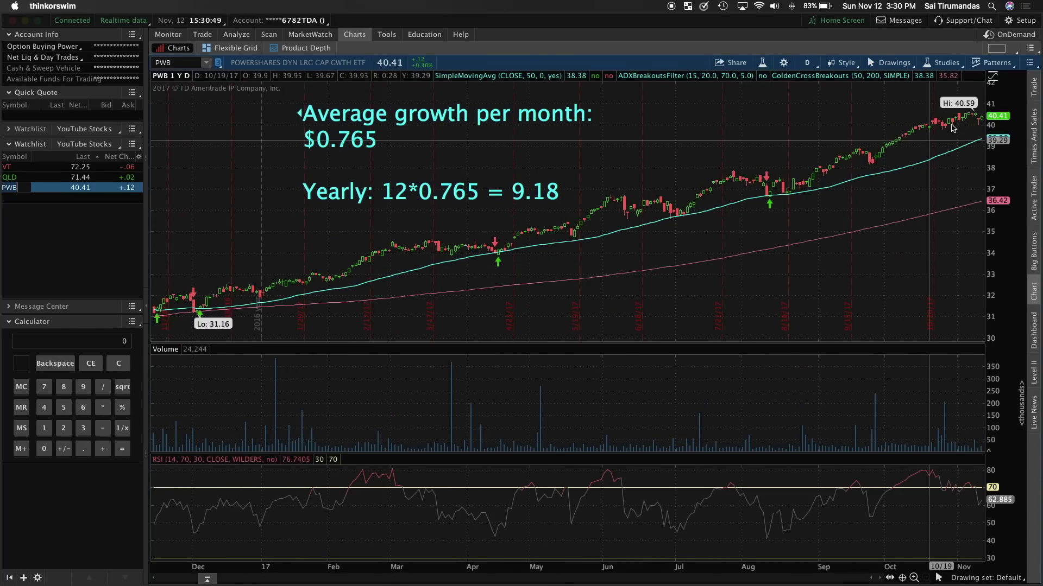
left_click(807, 63)
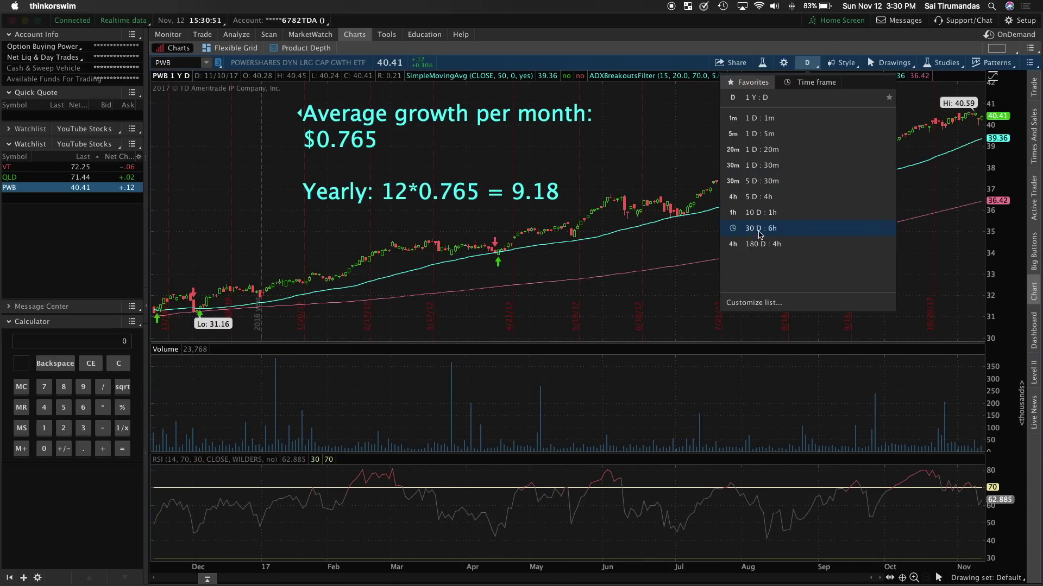
left_click(783, 104)
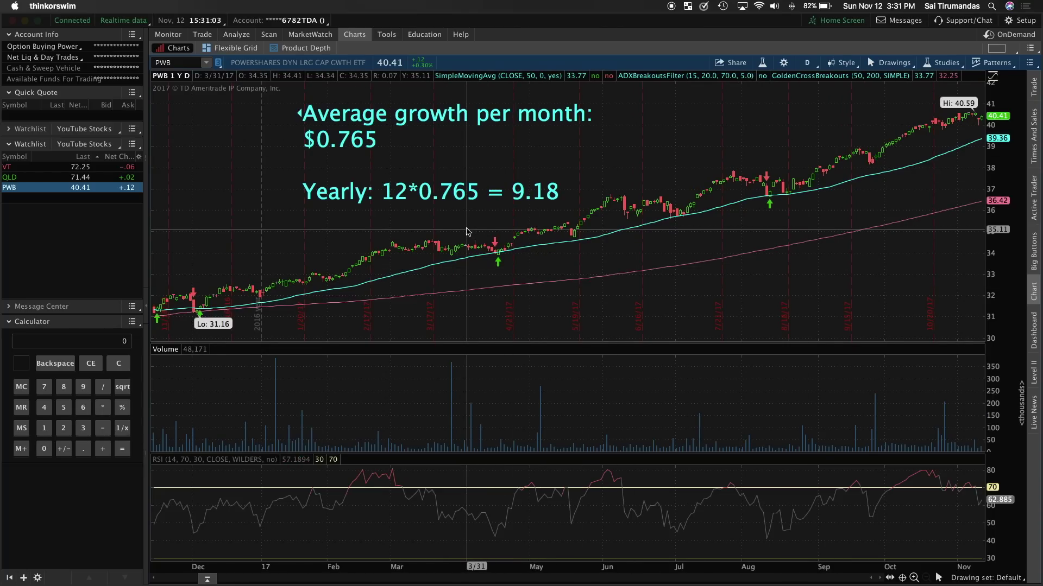
left_click(18, 167)
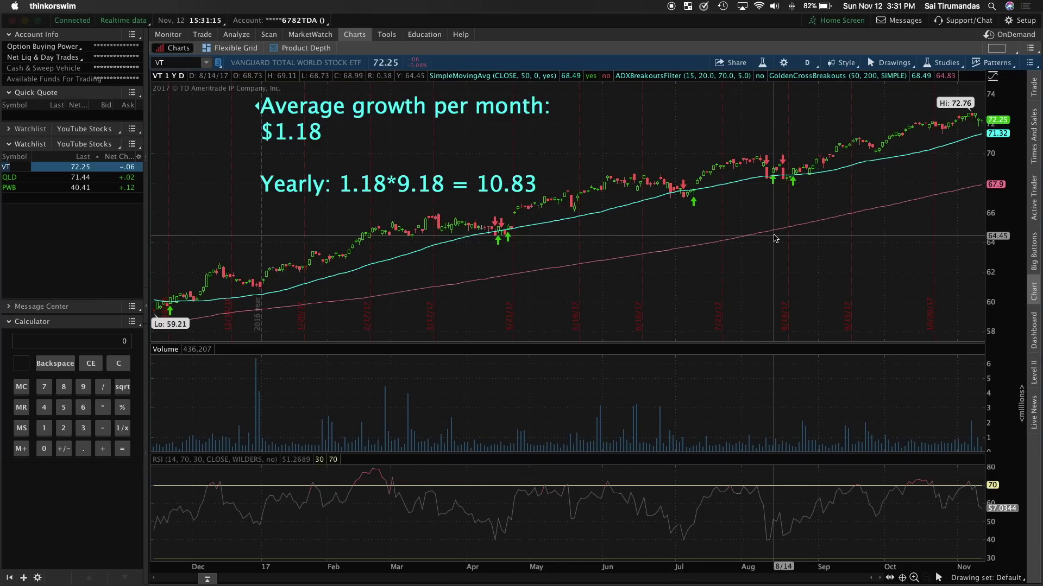
Switch to Excel and look at the Portfolio analysis template in the template gallery without creating a workbook.
key("ctrl+Left")
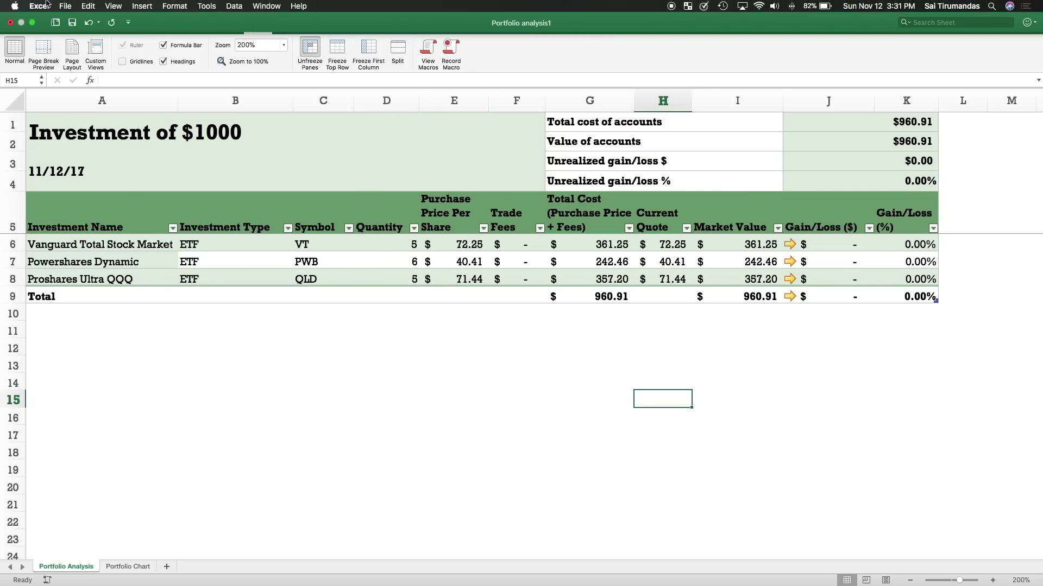
left_click(66, 6)
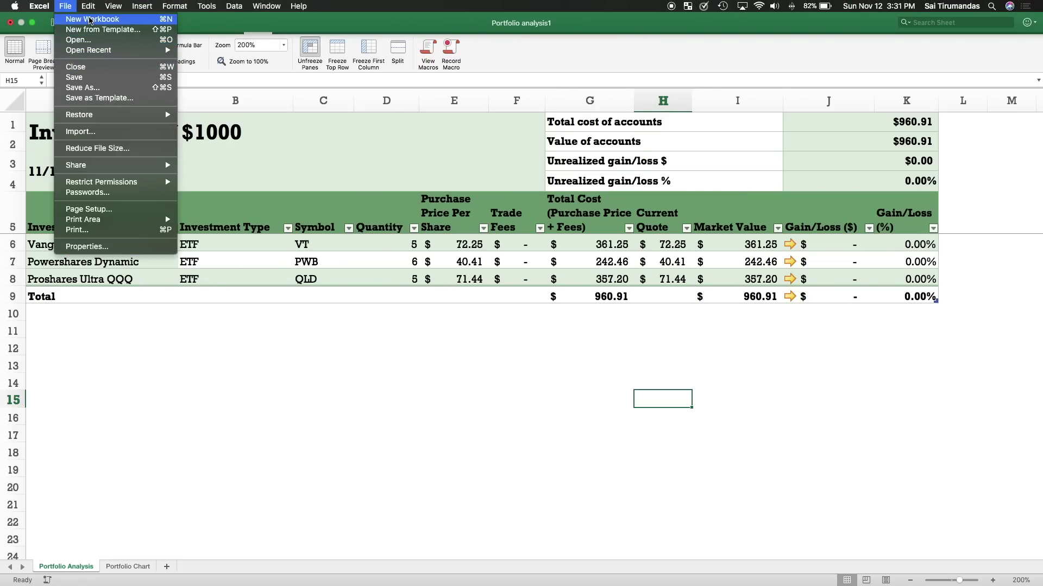
left_click(103, 30)
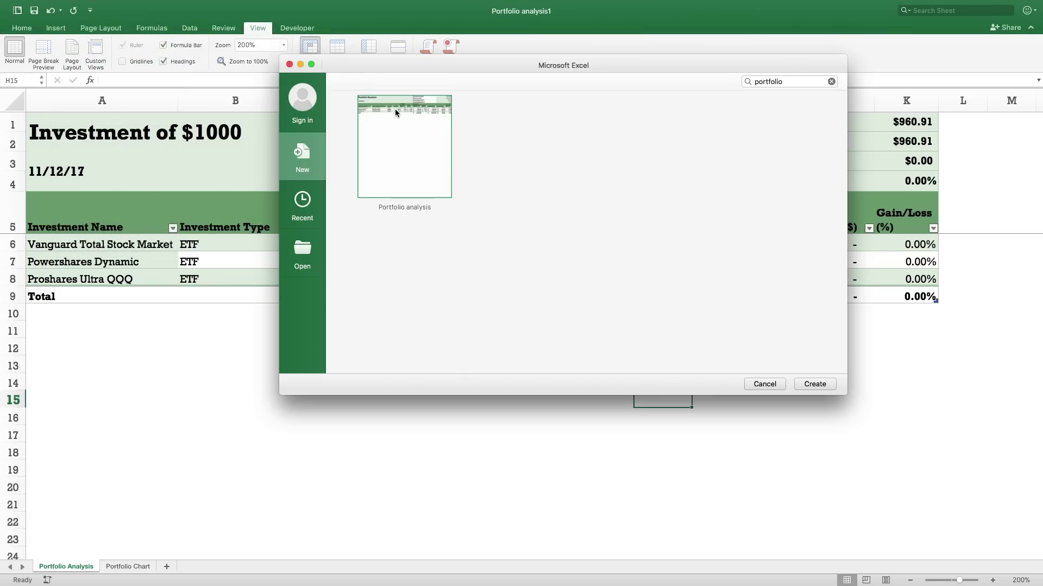
left_click(460, 182)
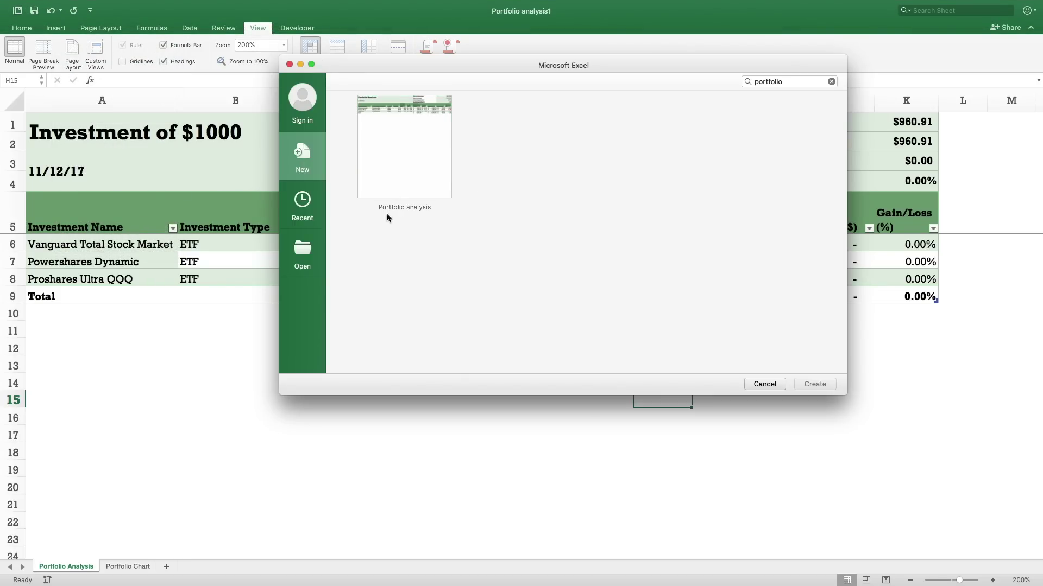
left_click(416, 157)
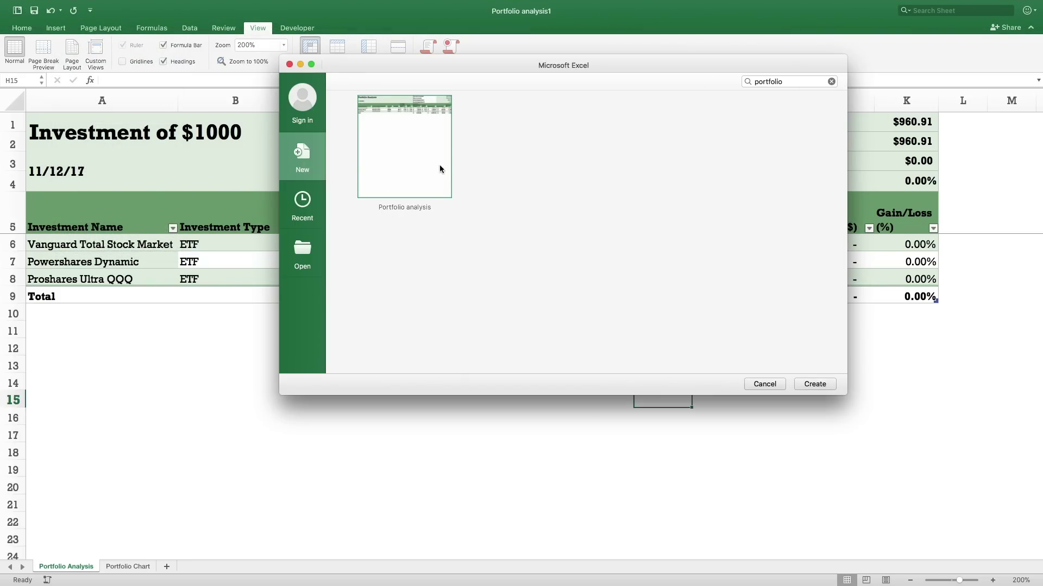
left_click(771, 385)
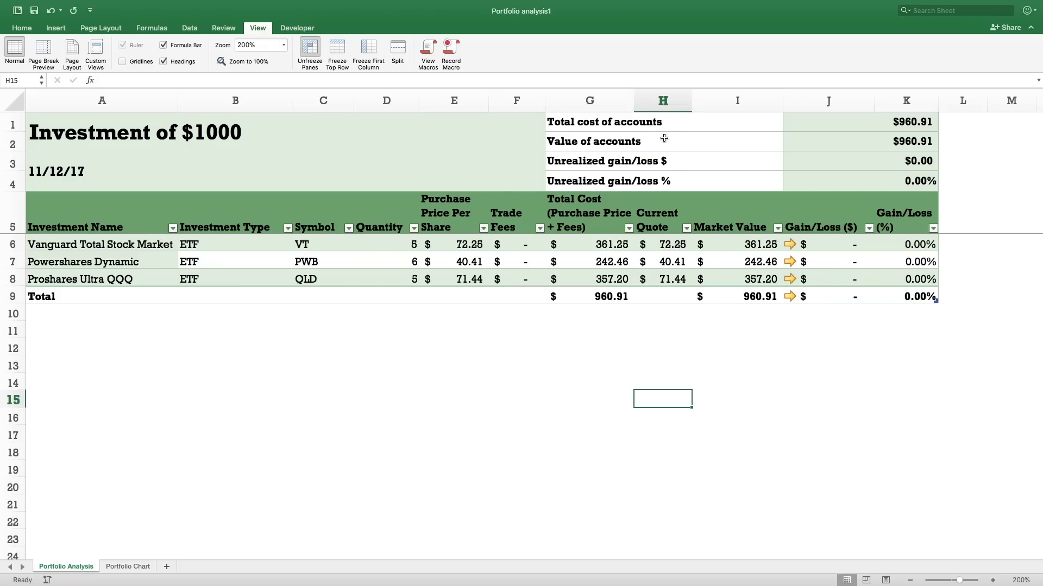
Switch to thinkorswim and remove all studies from the VT chart.
left_click(931, 175)
key("ctrl+Right")
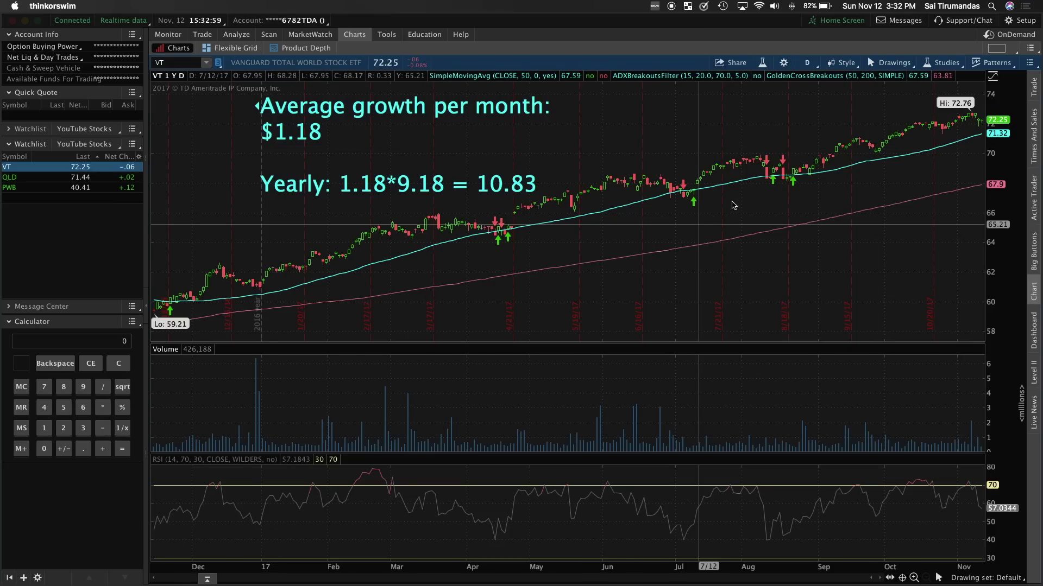
left_click(943, 65)
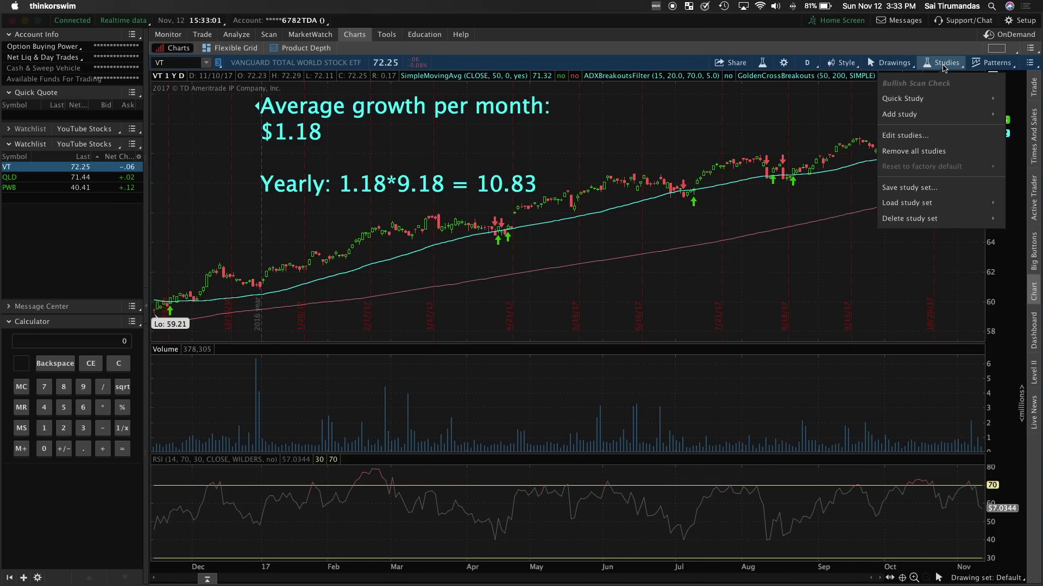
left_click(910, 152)
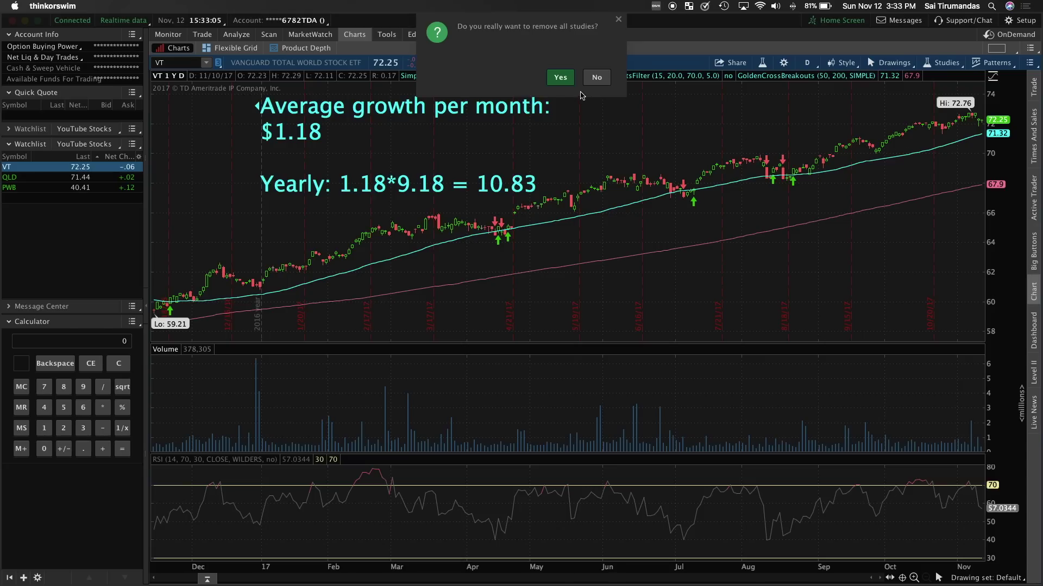
left_click(559, 77)
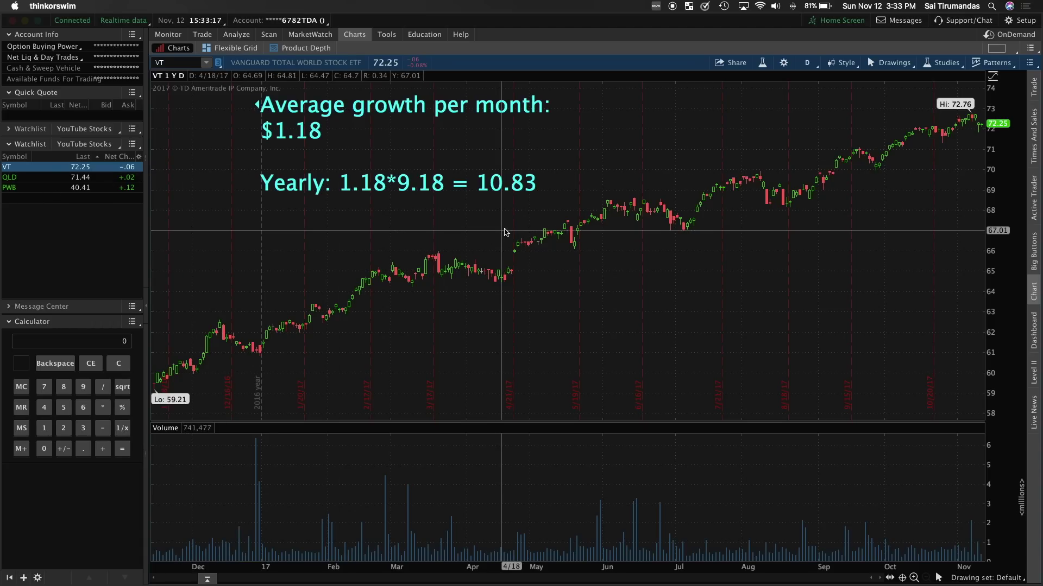
Check the portfolio sheet in Excel and display the PWB chart in thinkorswim.
key("super+Tab")
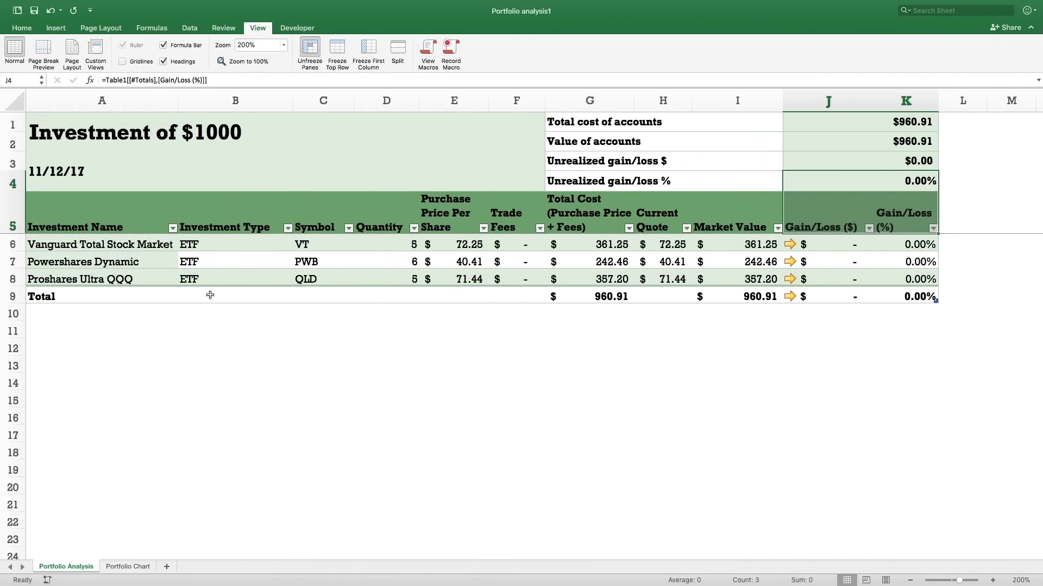
key("super+Tab")
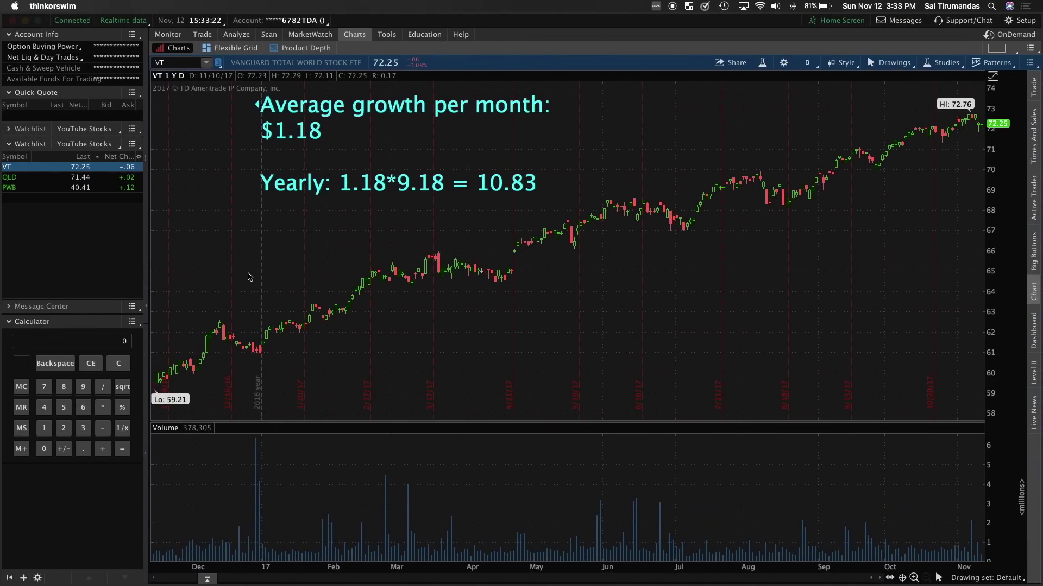
left_click(21, 187)
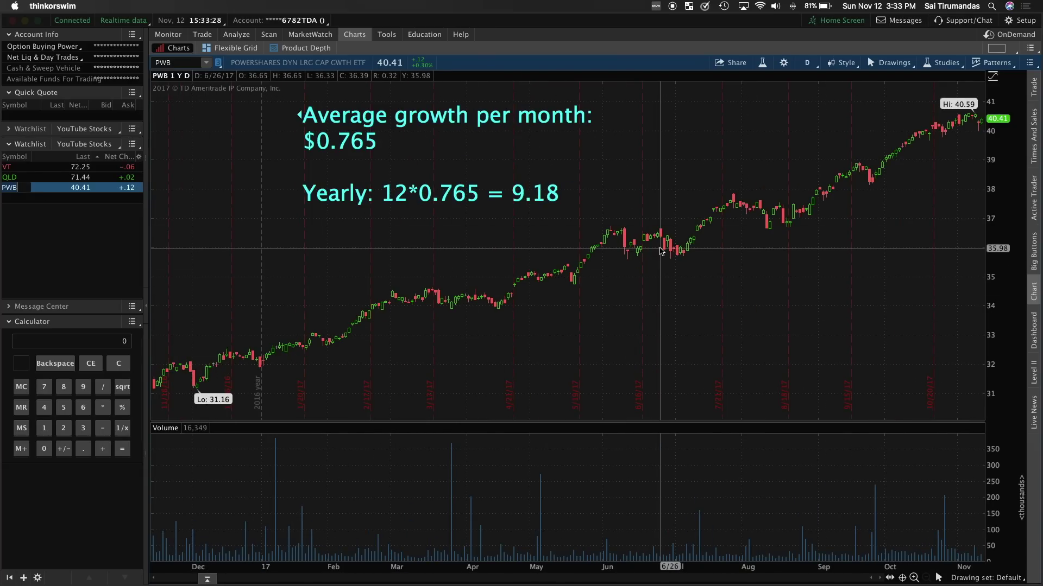
Switch to Excel, try a quantity of 7 for Powershares Dynamic, and set it back to 6.
key("super+Tab")
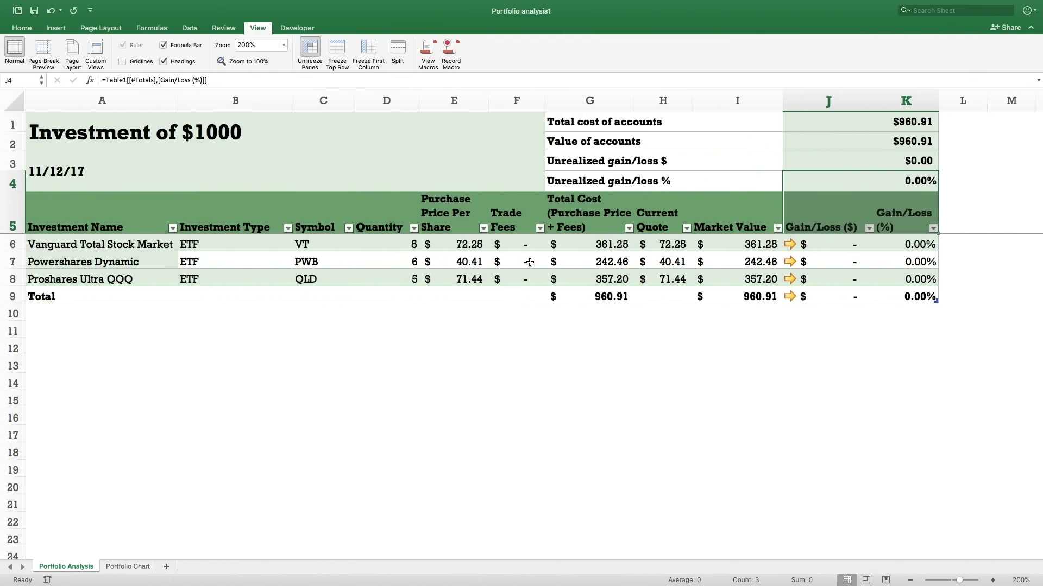
left_click(405, 263)
type("7")
key("Return")
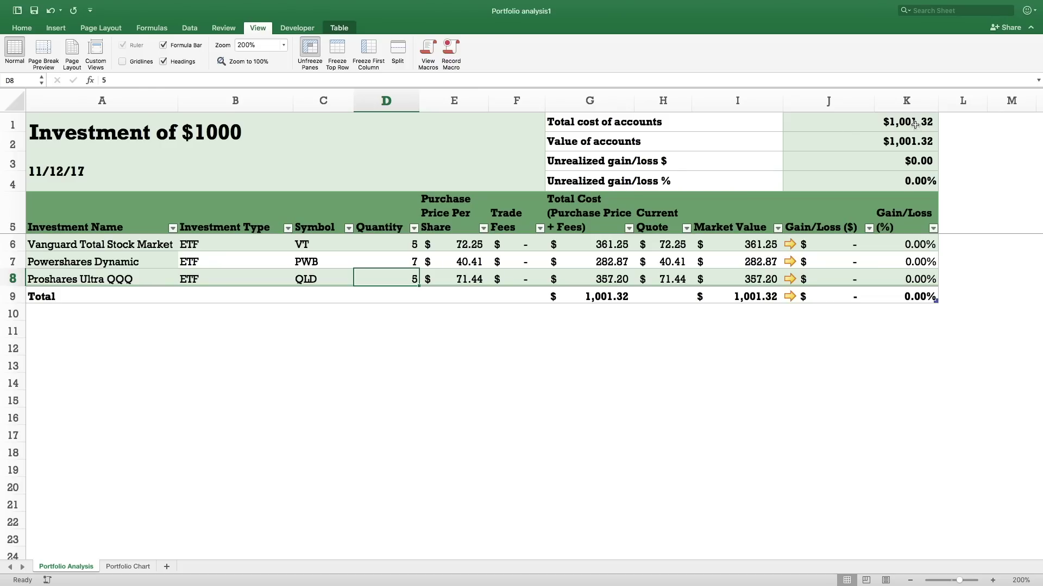
left_click(400, 267)
type("6")
key("Return")
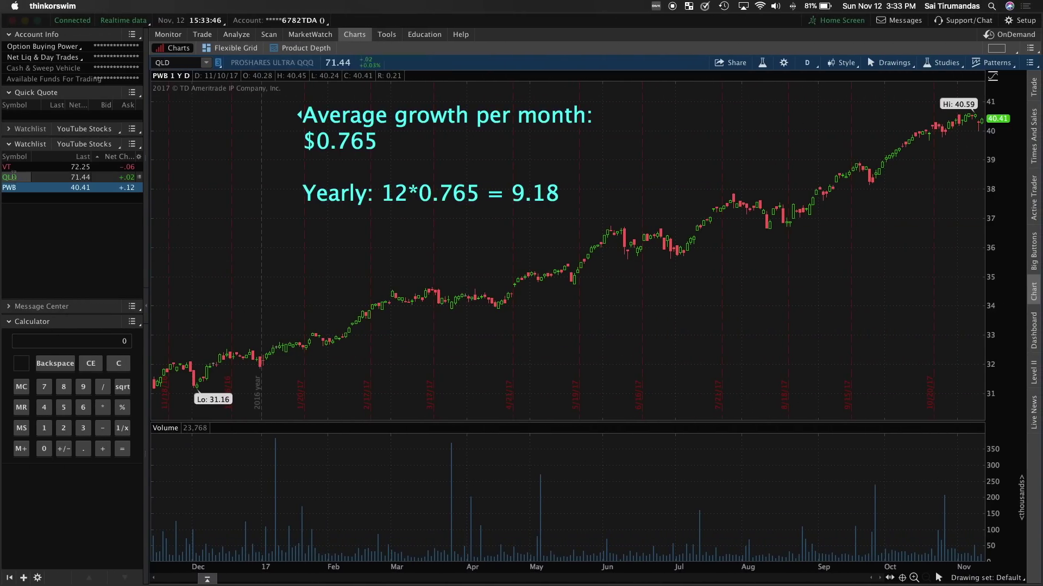
Display the QLD chart in thinkorswim and correct its text note to read "Yearly: 12*2.57 = 30.84".
left_click(12, 177)
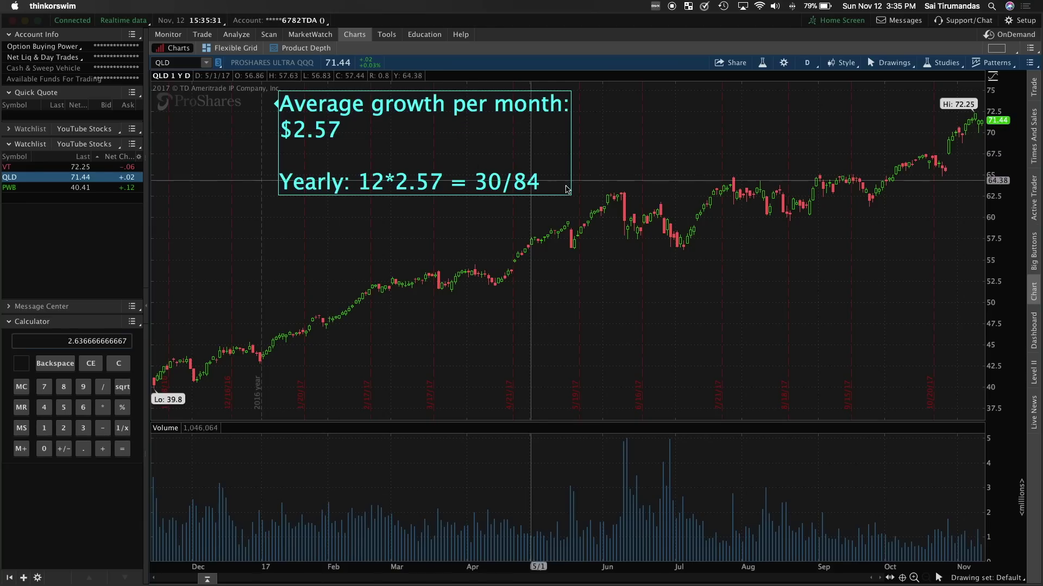
double_click(507, 186)
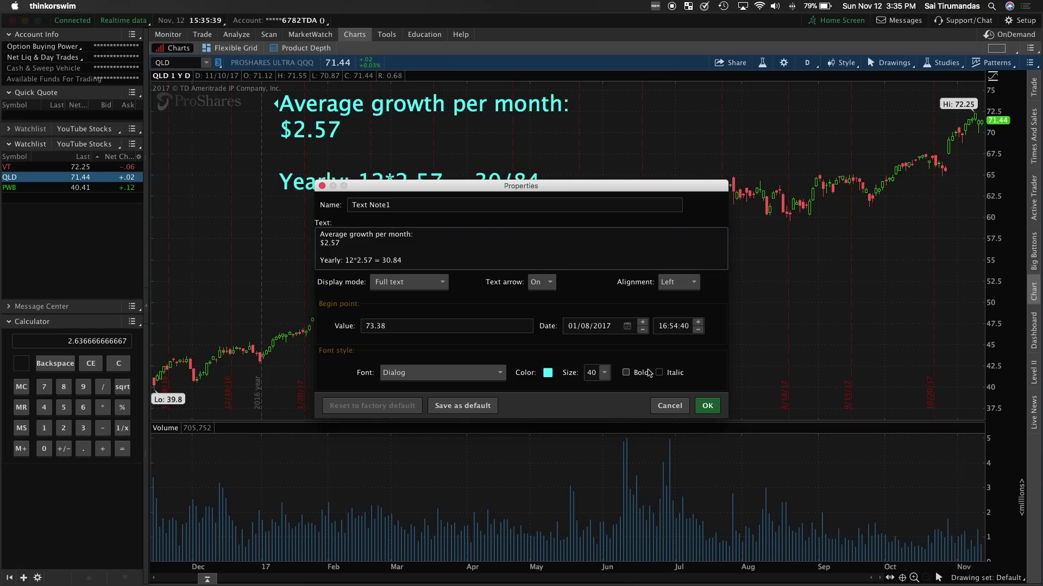
left_click(707, 405)
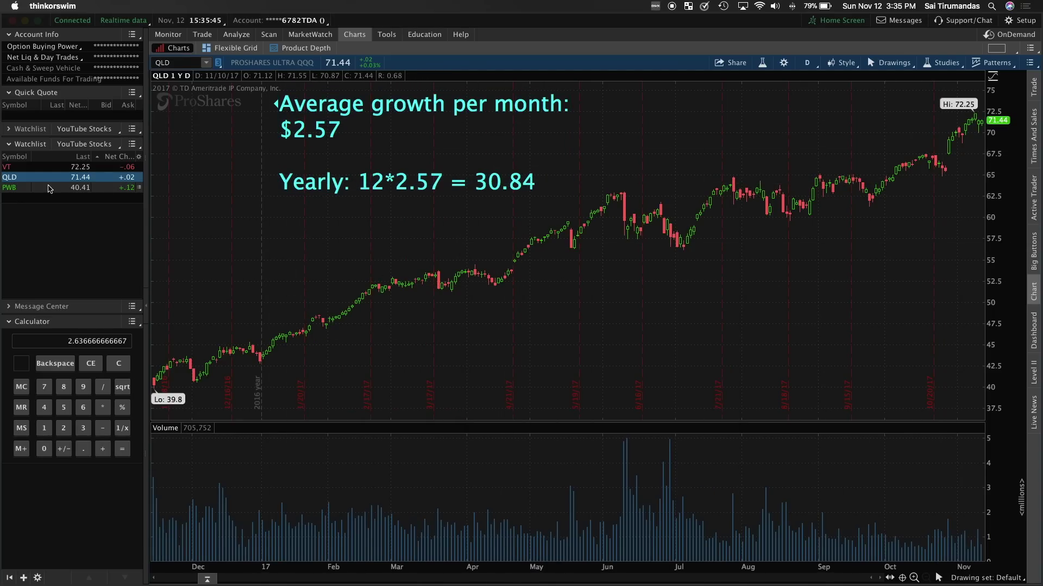
Compare the growth notes on the VT and PWB charts in thinkorswim with the portfolio sheet in Excel.
left_click(16, 167)
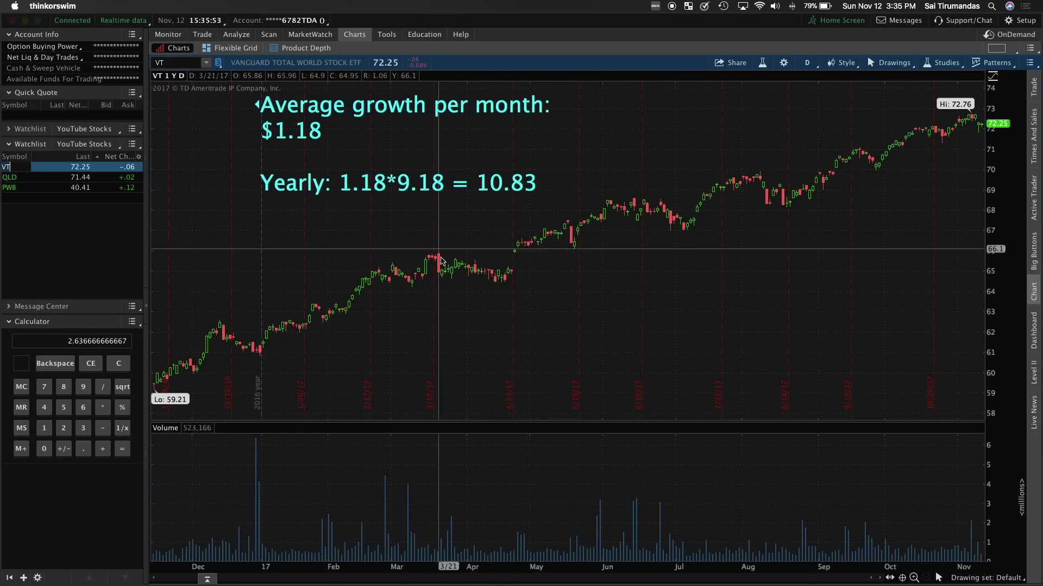
left_click(10, 189)
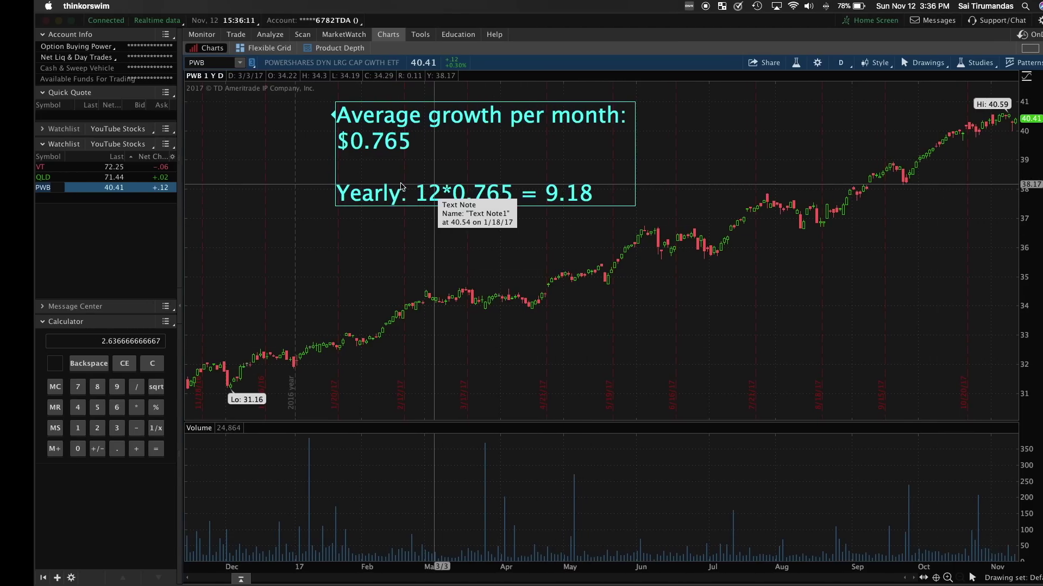
key("super+Tab")
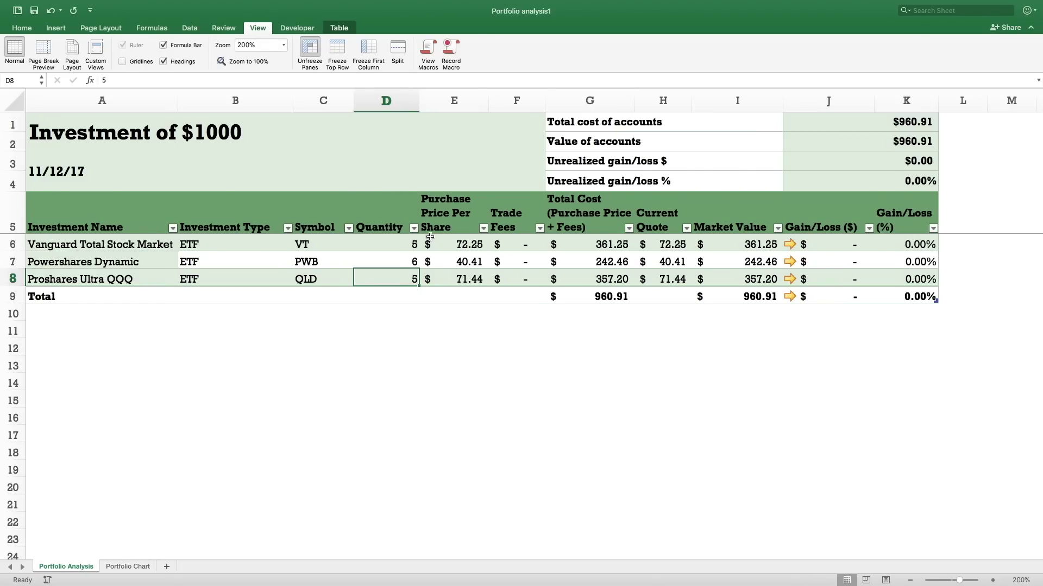
key("super+Tab")
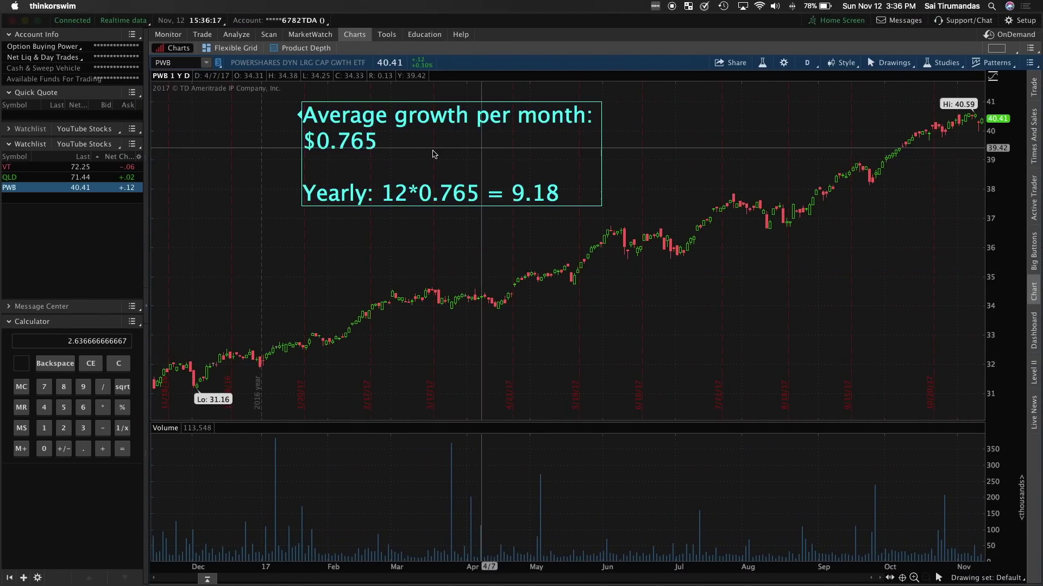
key("super+Tab")
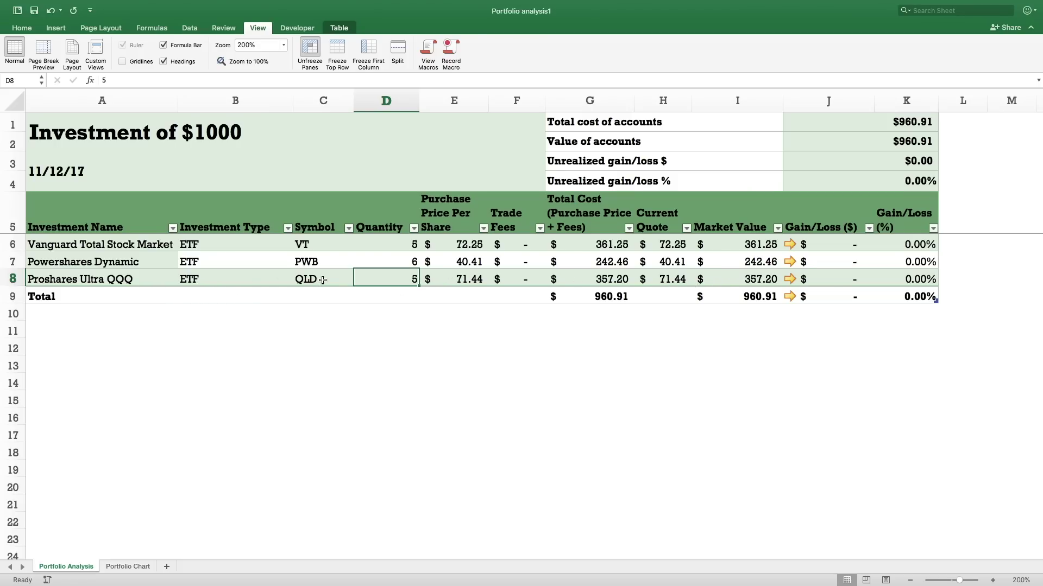
key("ctrl+Right")
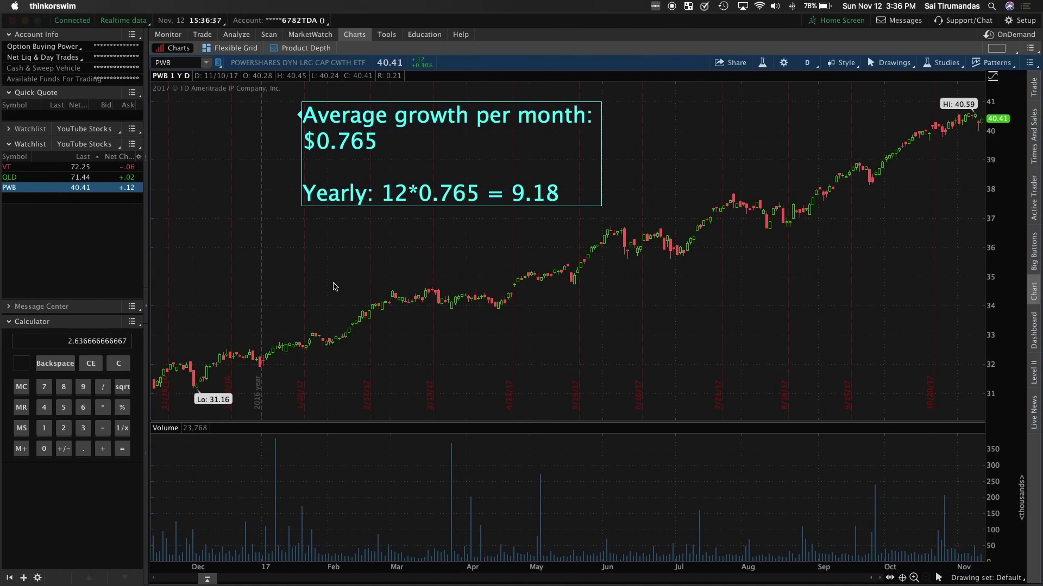
Switch to Excel and set the current quote of Powershares Dynamic (PWB) to 41.10.
key("ctrl+Left")
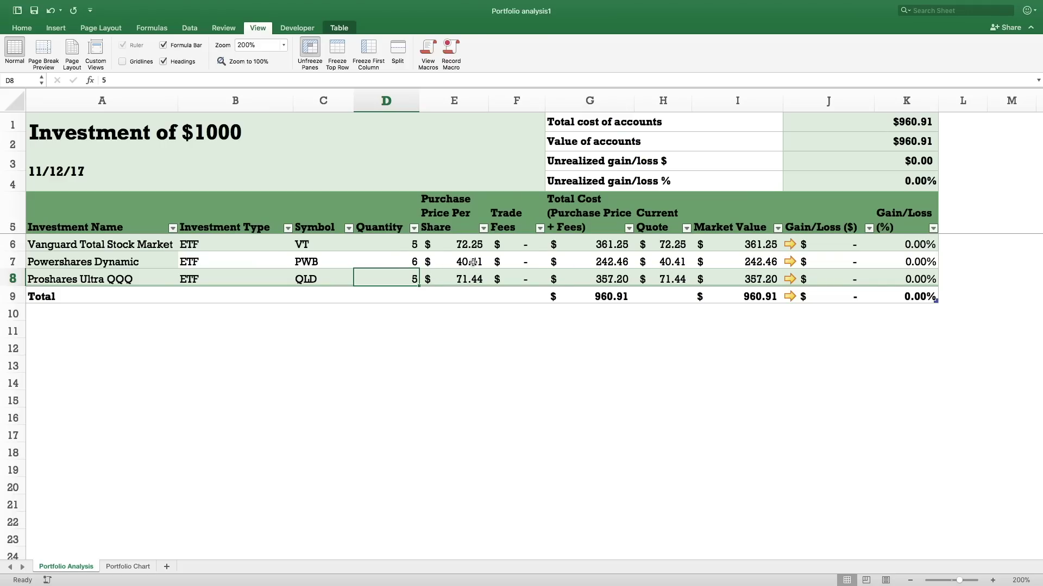
left_click(677, 263)
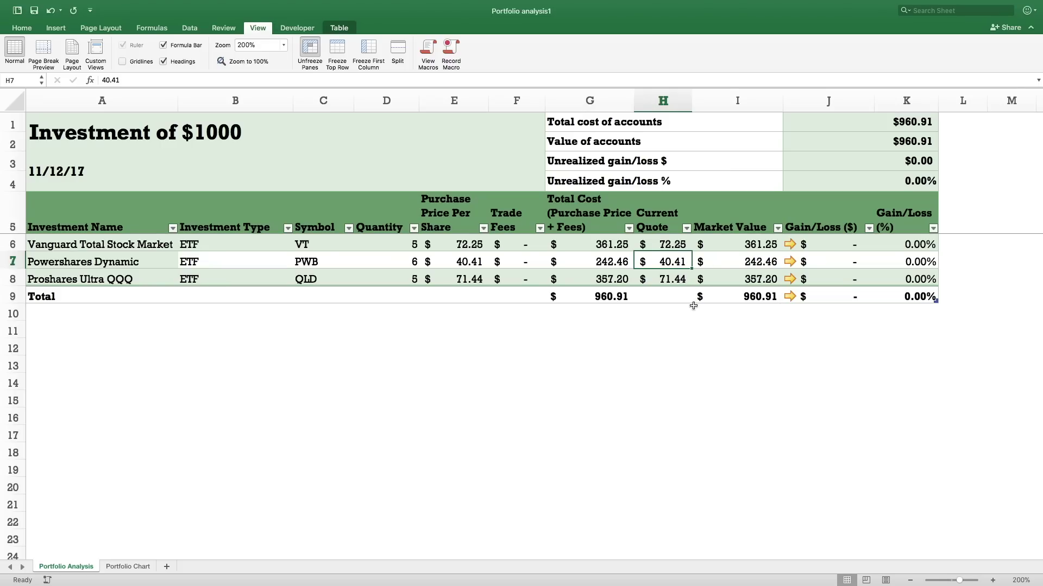
type("41.10")
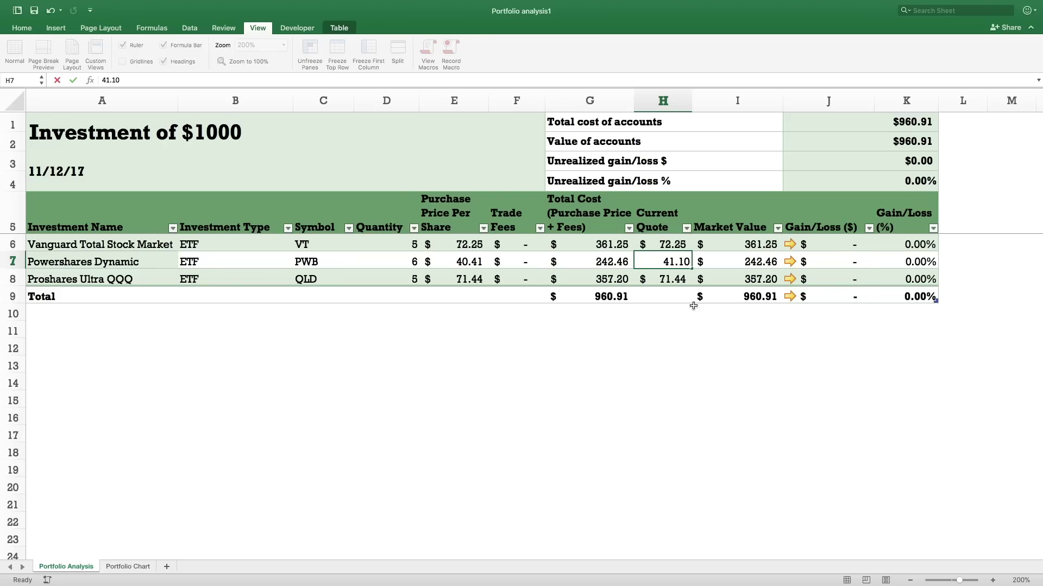
key("Return")
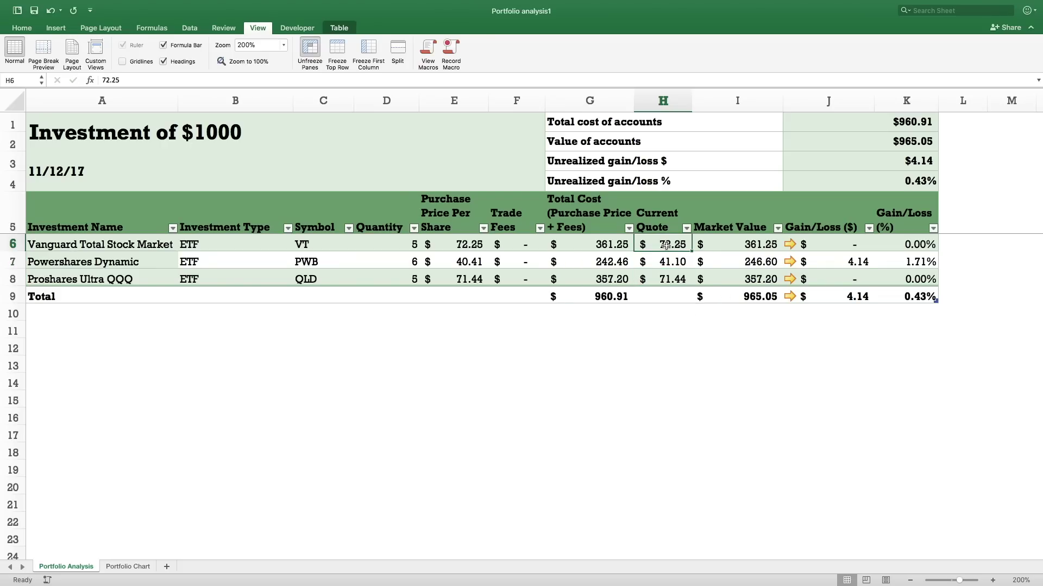
Check the monthly growth note on the VT chart in thinkorswim and set the Vanguard current quote in Excel to 73.25.
key("ctrl+Right")
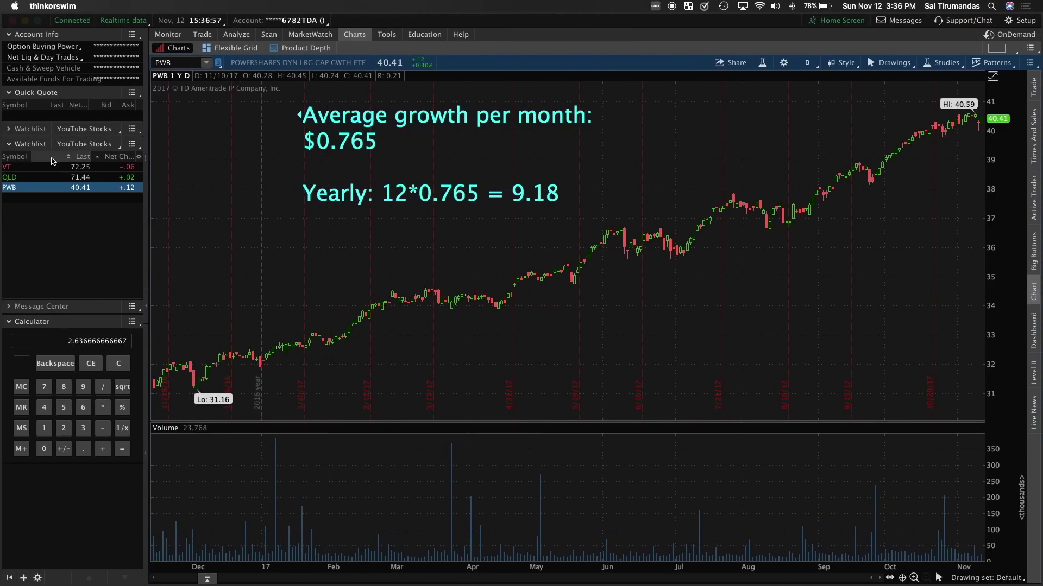
left_click(20, 166)
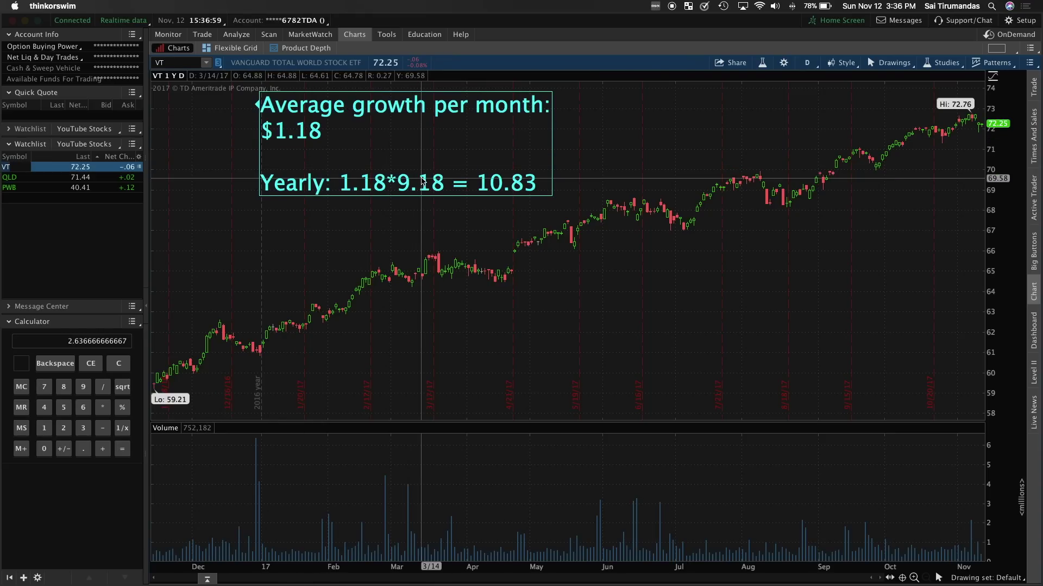
key("ctrl+Left")
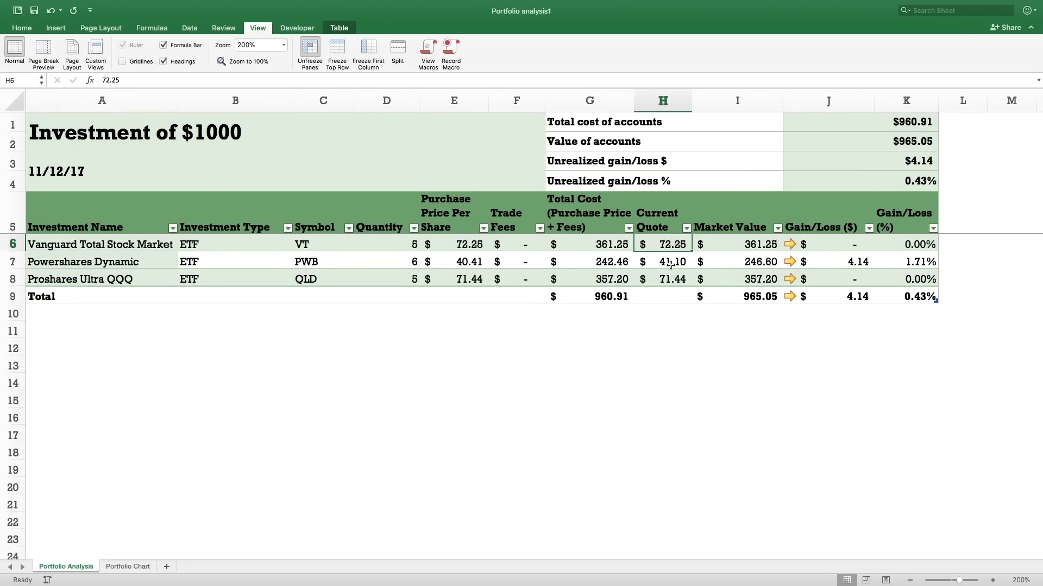
type("73.35")
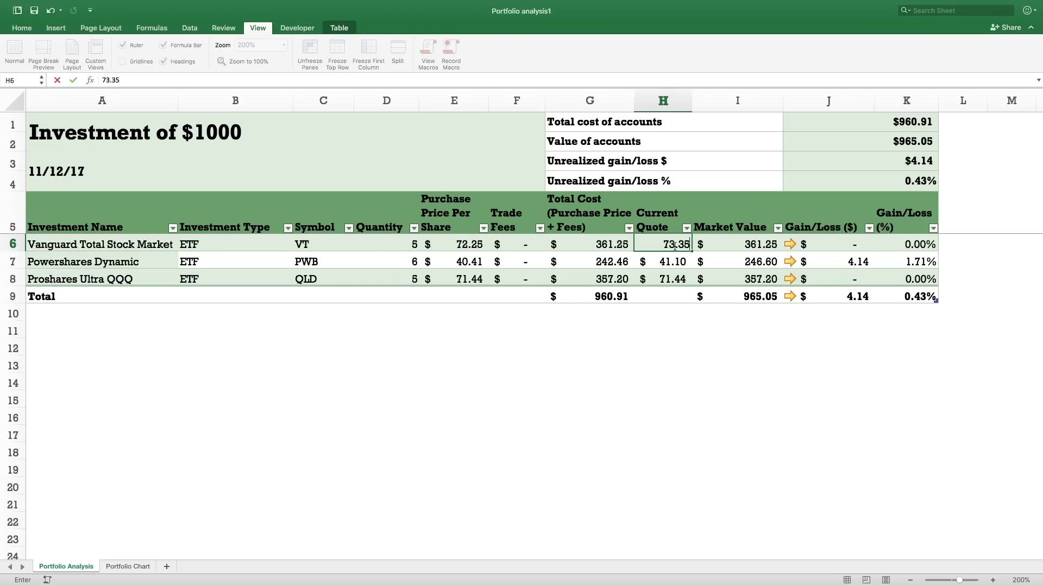
key("BackSpace")
key("BackSpace")
type("25")
key("Return")
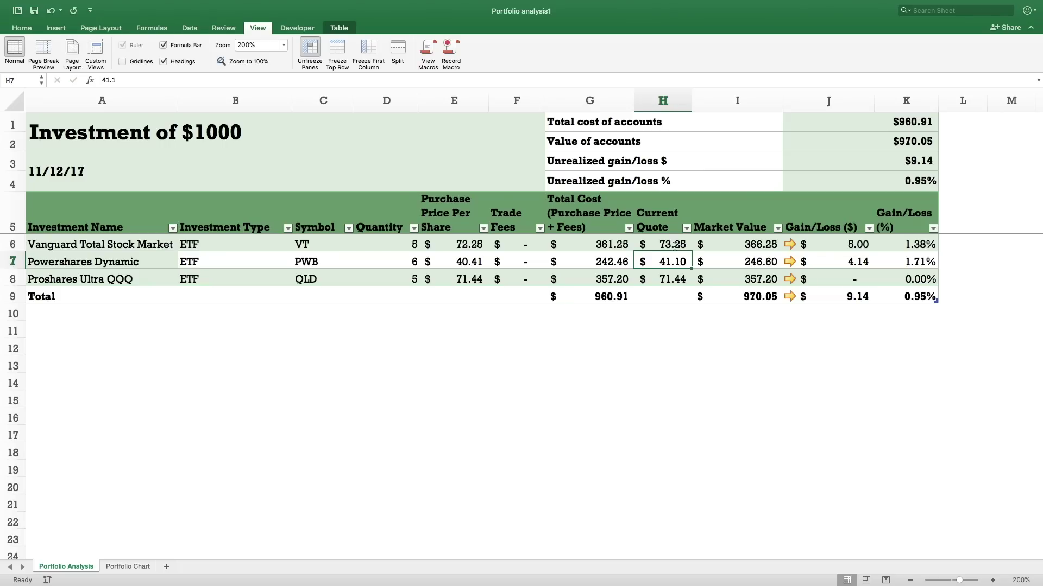
Check the monthly growth note on the QLD chart in thinkorswim and set the Proshares Ultra QQQ current quote in Excel to 73.69.
left_click(681, 283)
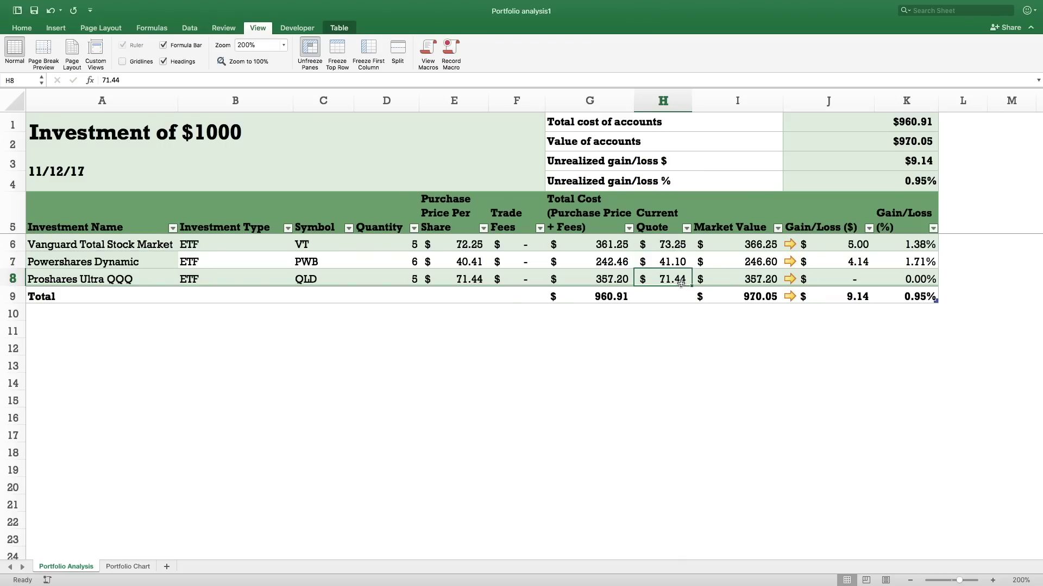
key("ctrl+Right")
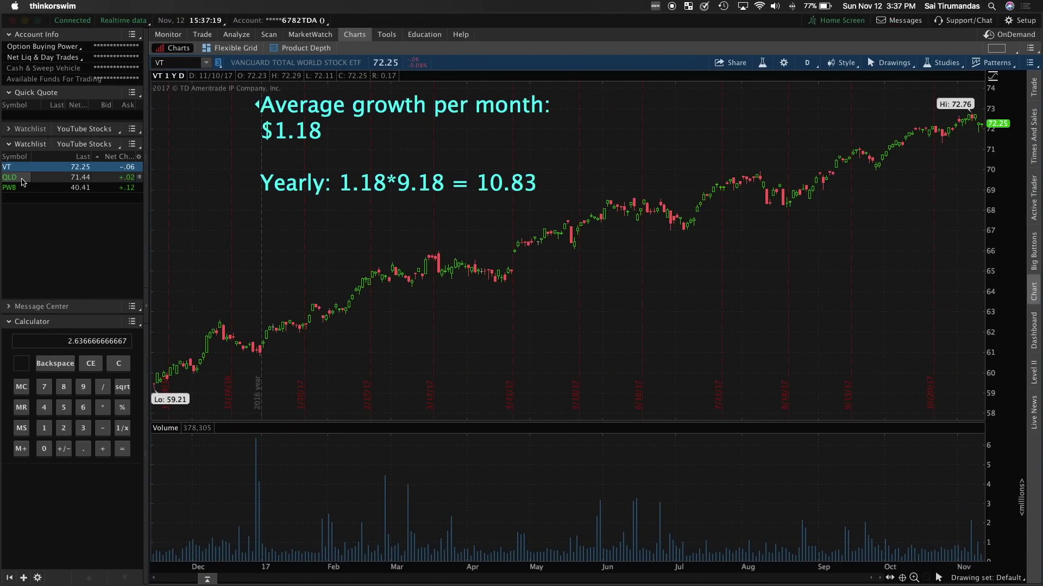
left_click(23, 182)
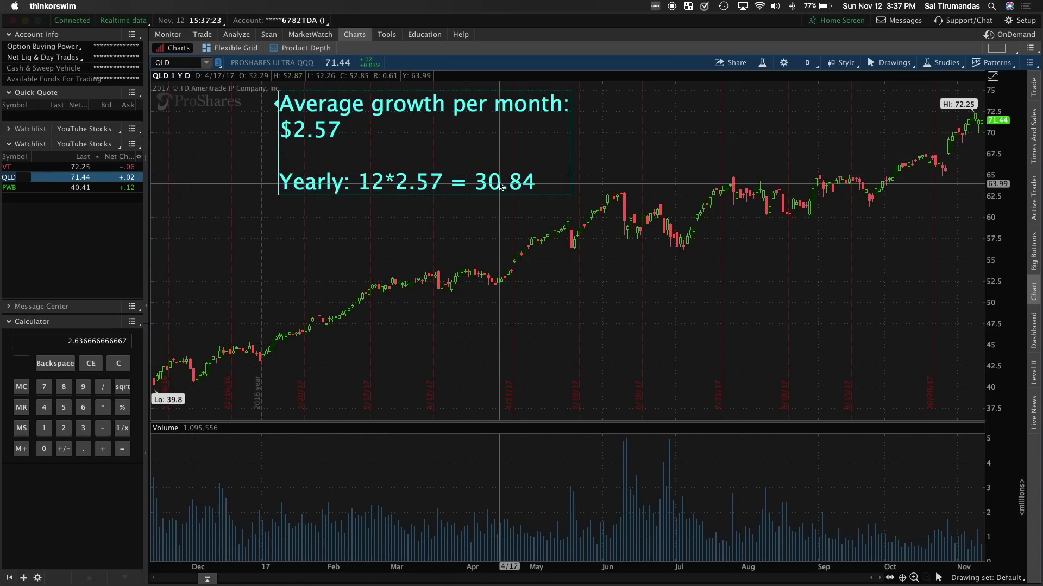
key("ctrl+Left")
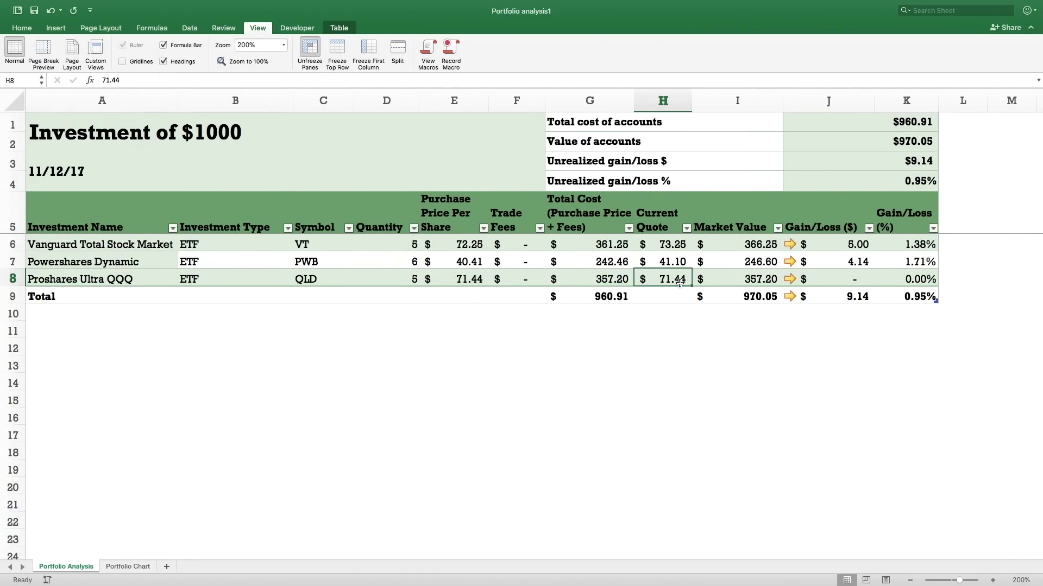
type("7")
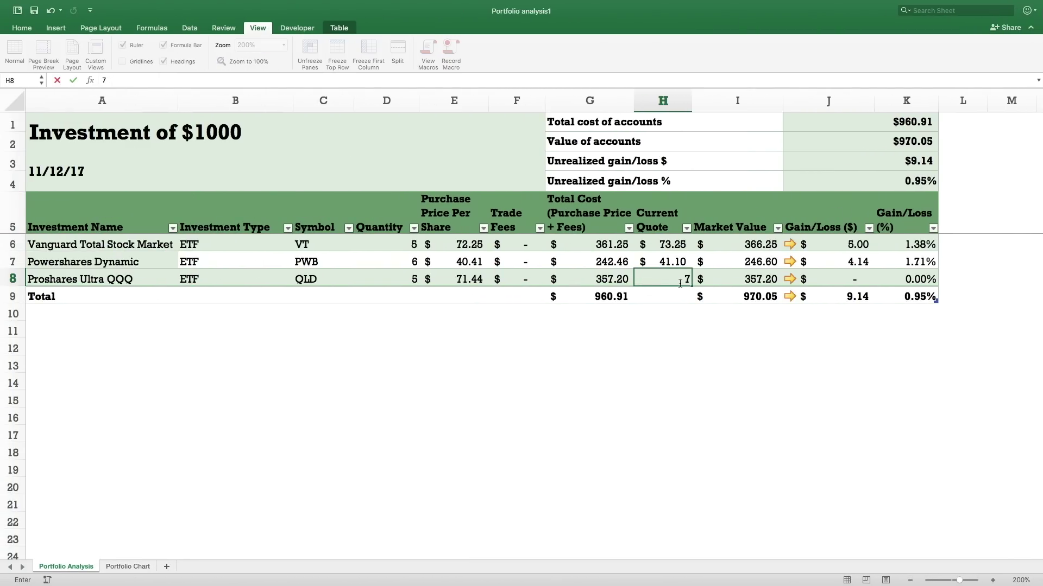
type("3.69")
key("Return")
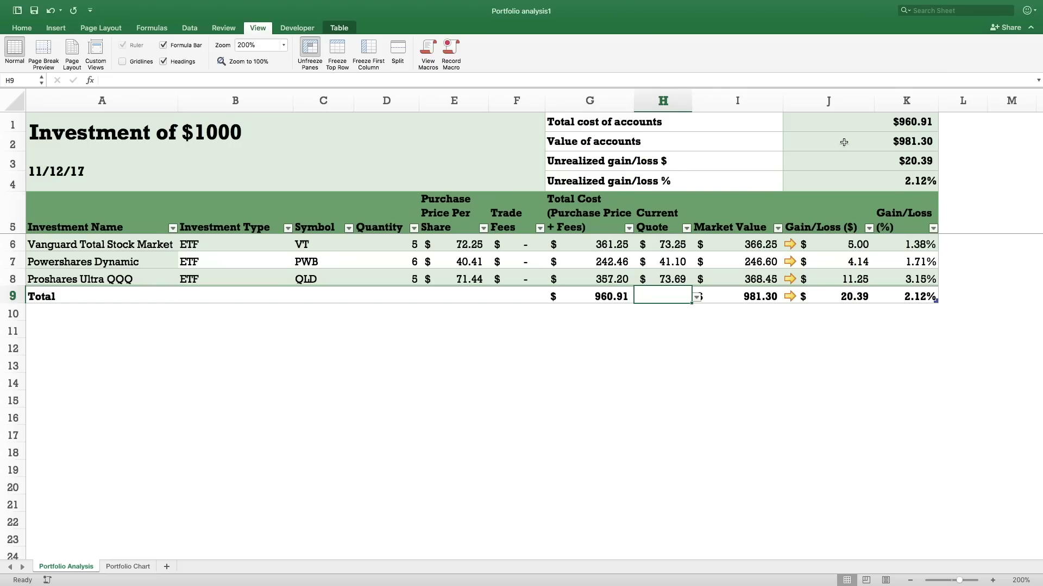
Try a quantity of 7 for Powershares Dynamic in the portfolio table, and set it back to 6.
left_click(414, 261)
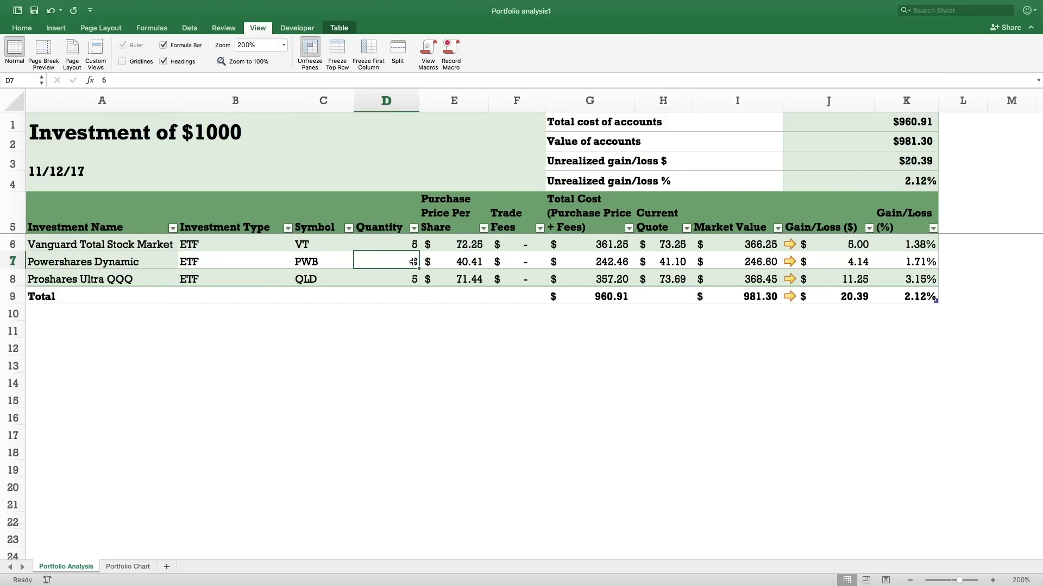
type("7")
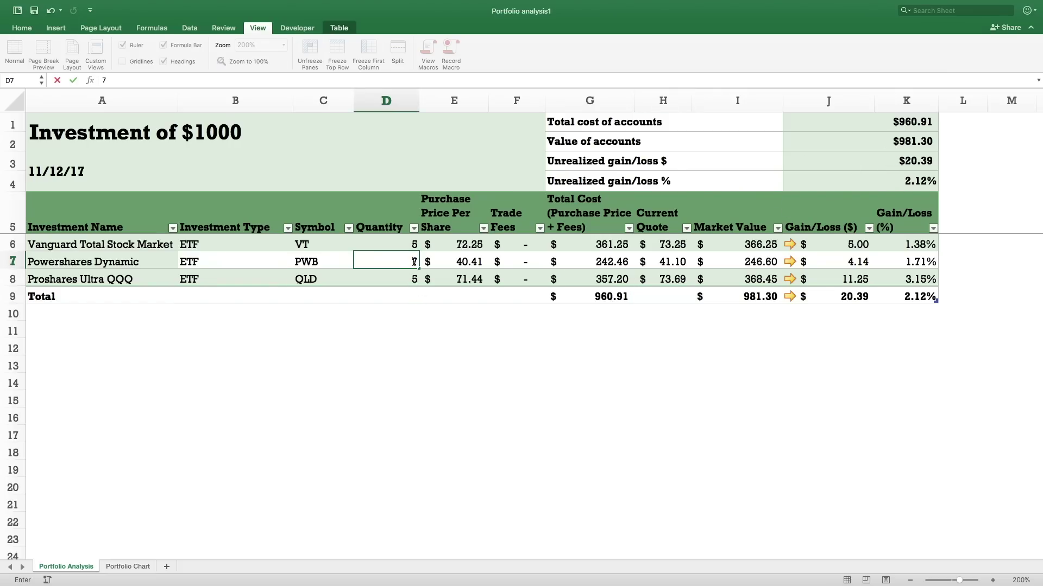
key("Return")
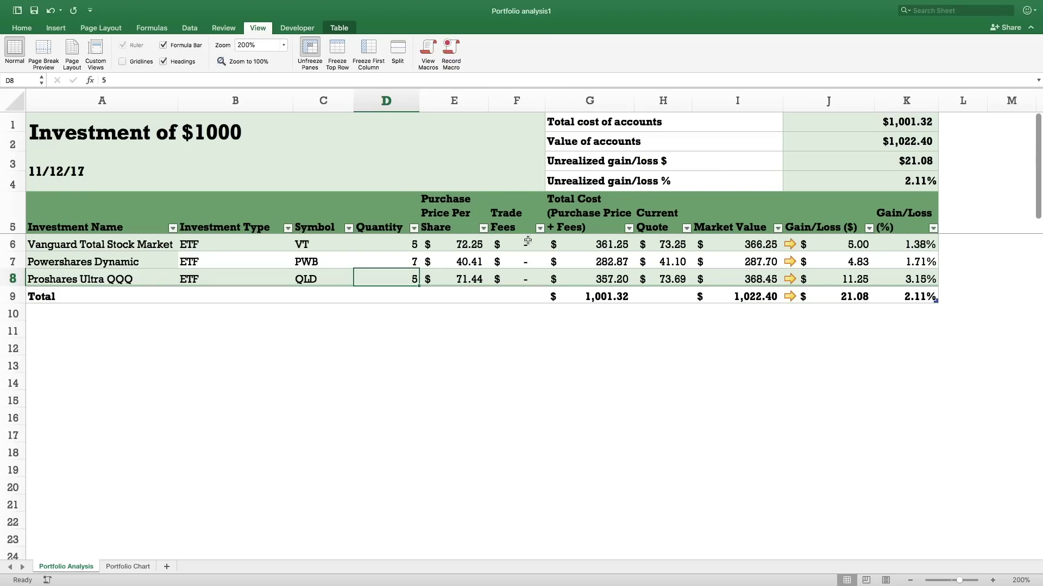
left_click(391, 260)
type("6")
key("Return")
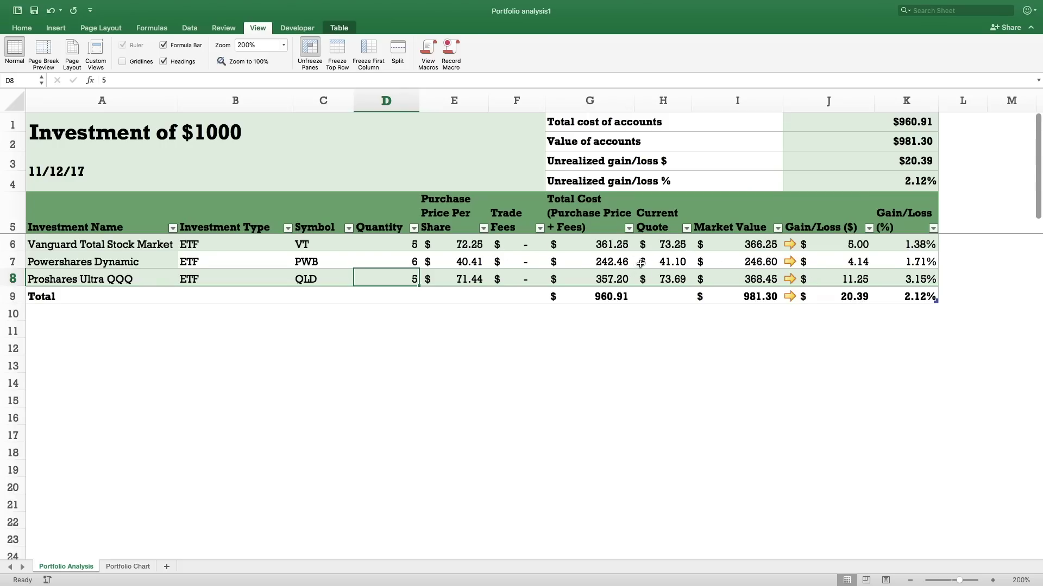
Check QLD's yearly growth in thinkorswim and set the Proshares Ultra QQQ current quote in Excel to 101.
key("ctrl+Right")
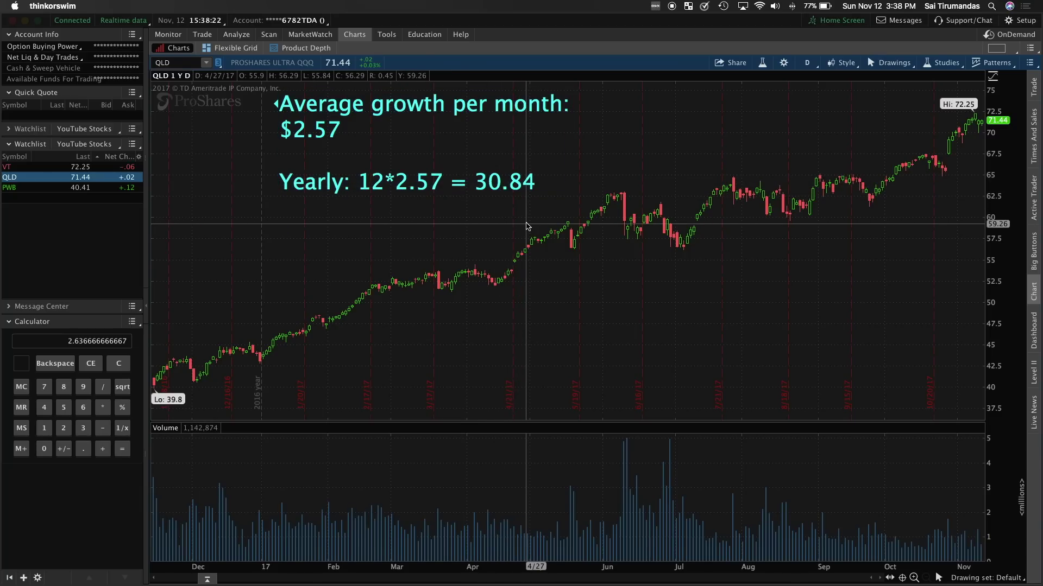
key("ctrl+Left")
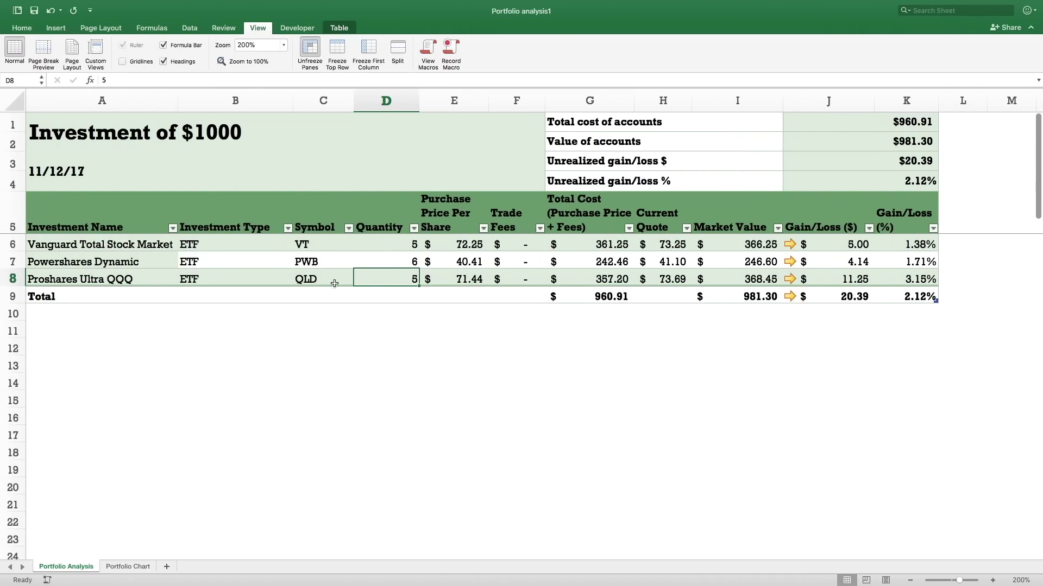
left_click(668, 280)
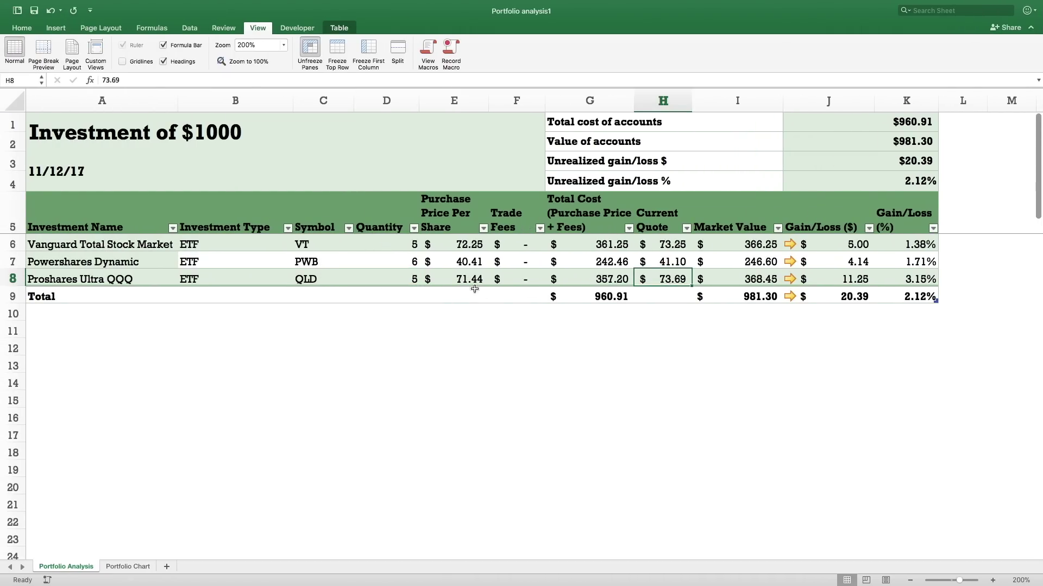
type("101")
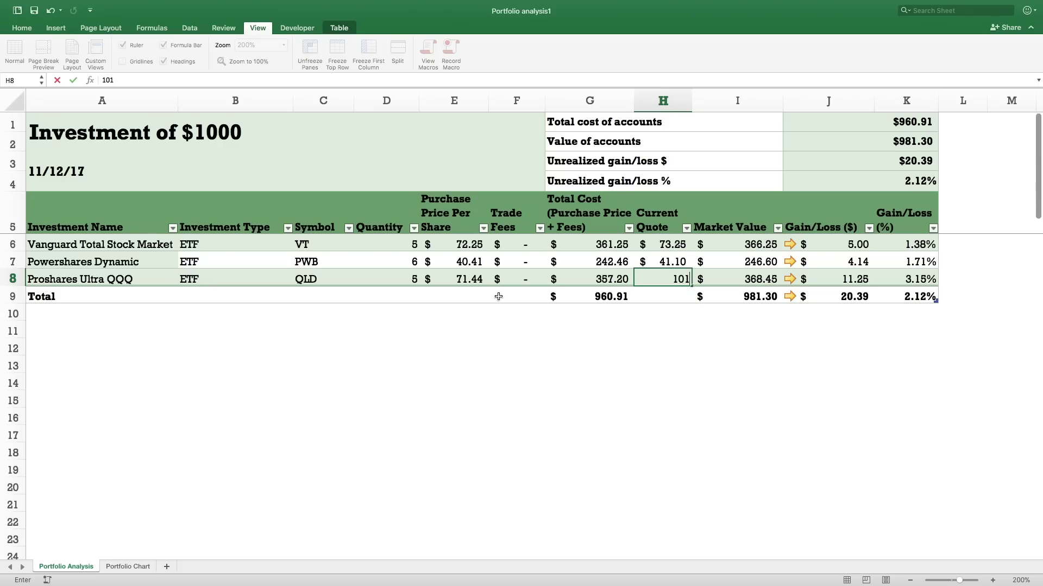
key("Return")
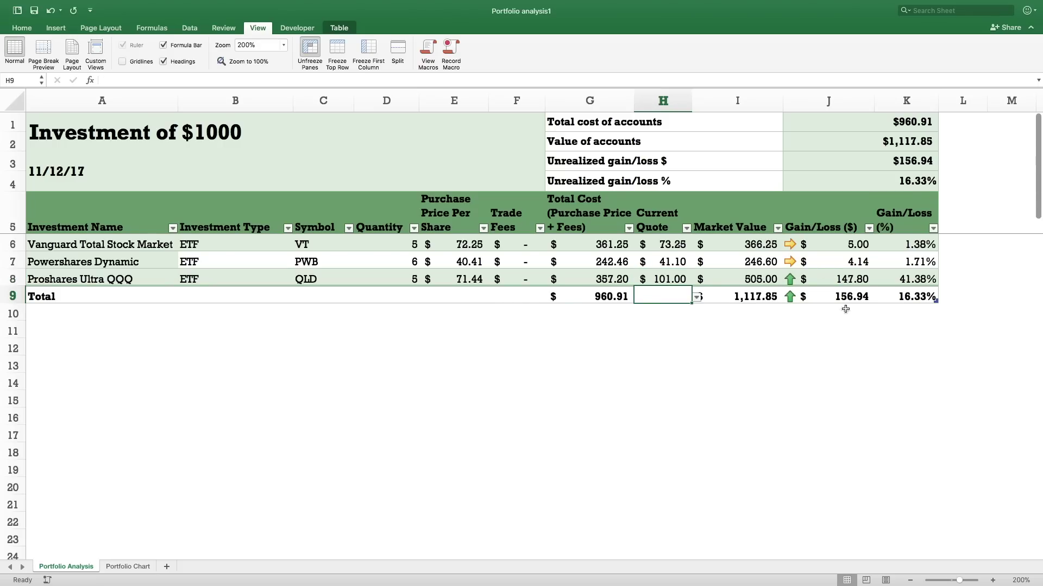
Check PWB's yearly growth in thinkorswim and set the Powershares Dynamic current quote in Excel to 49.41.
key("ctrl+Right")
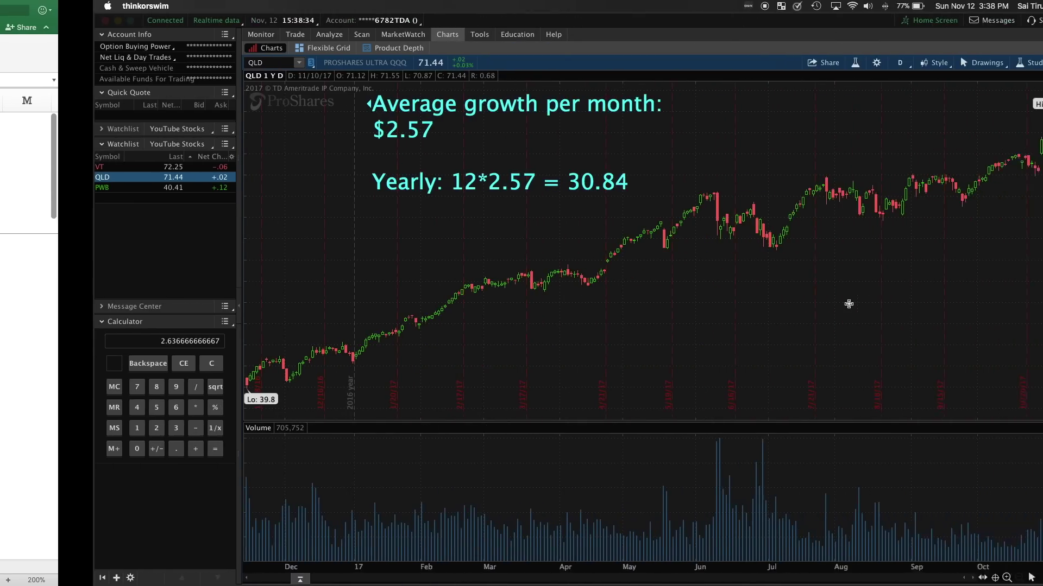
left_click(22, 188)
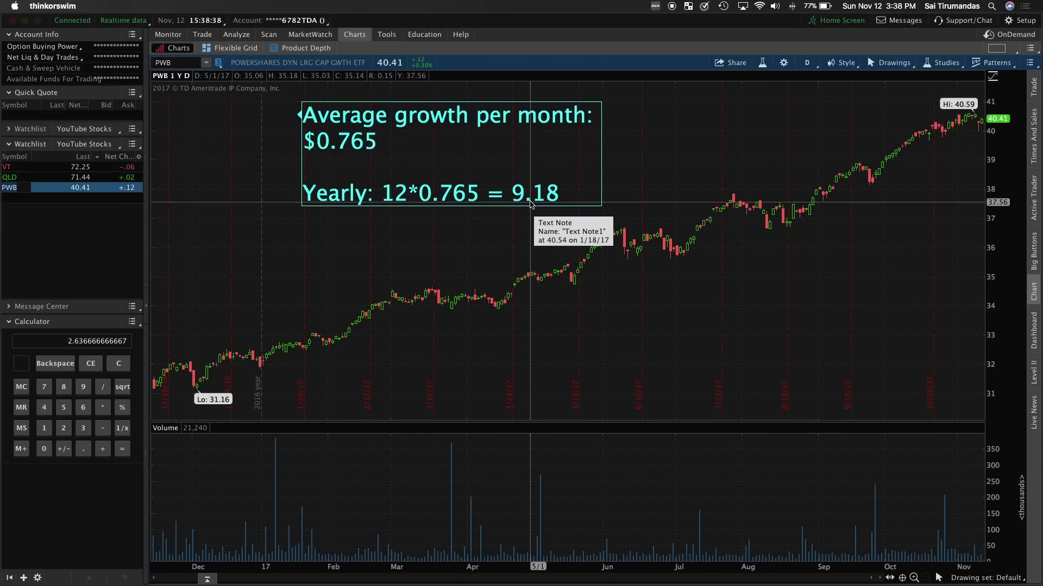
key("ctrl+Left")
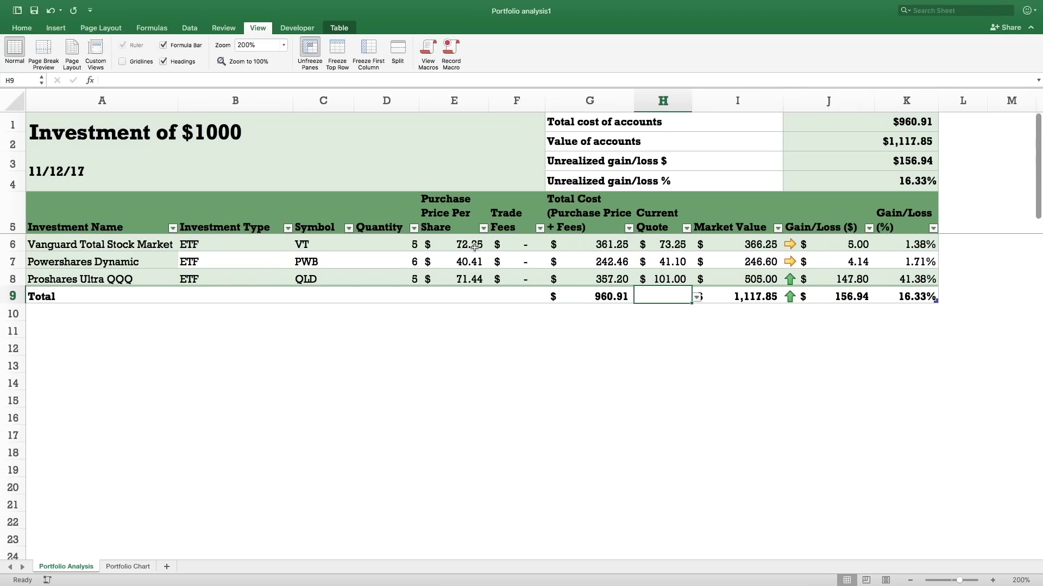
left_click(656, 268)
type("49.41")
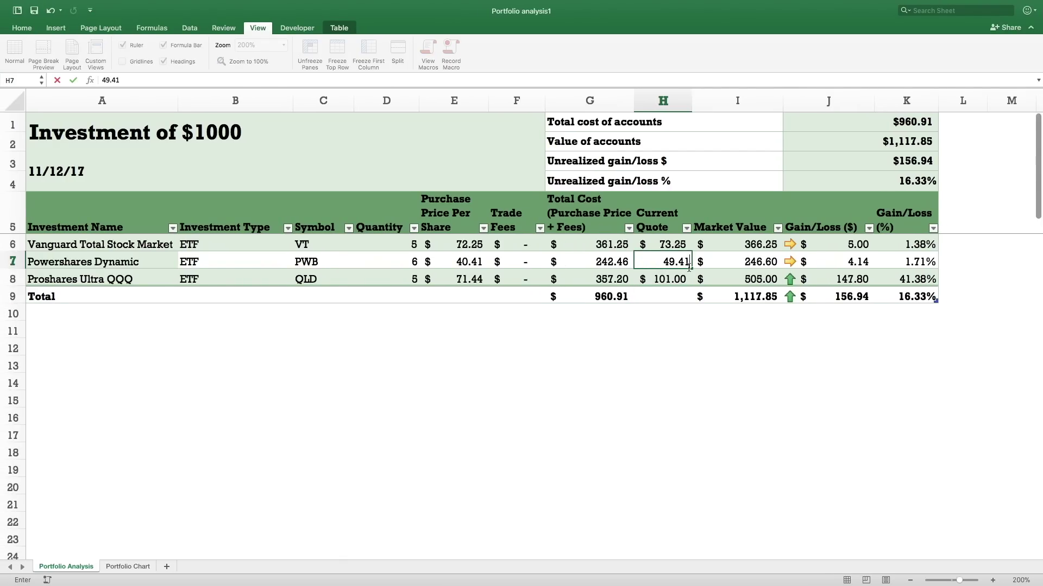
key("Return")
Check VT's yearly growth in thinkorswim and set the Vanguard Total Stock Market current quote in Excel to 82.
left_click(681, 243)
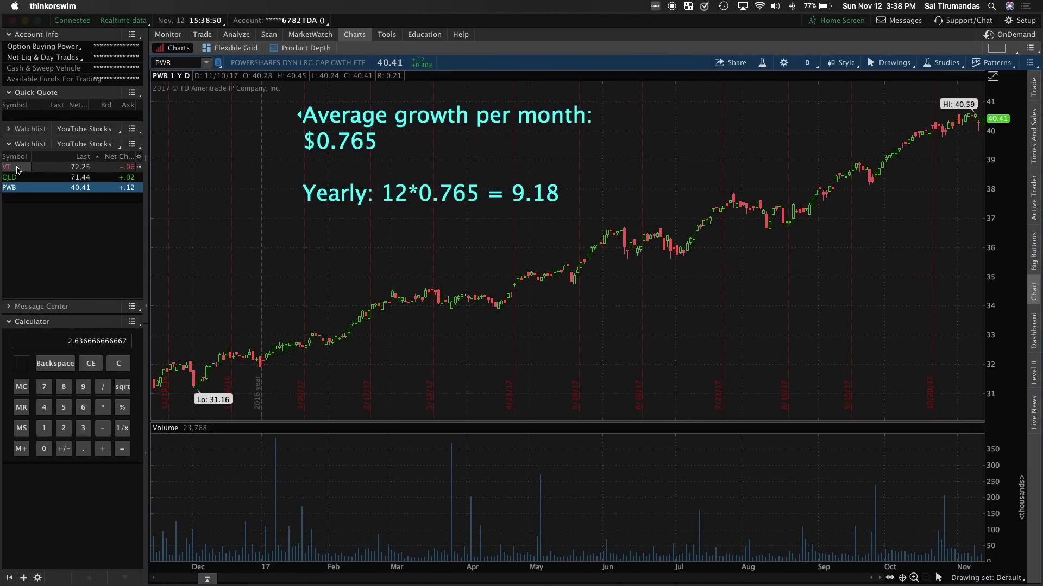
left_click(17, 168)
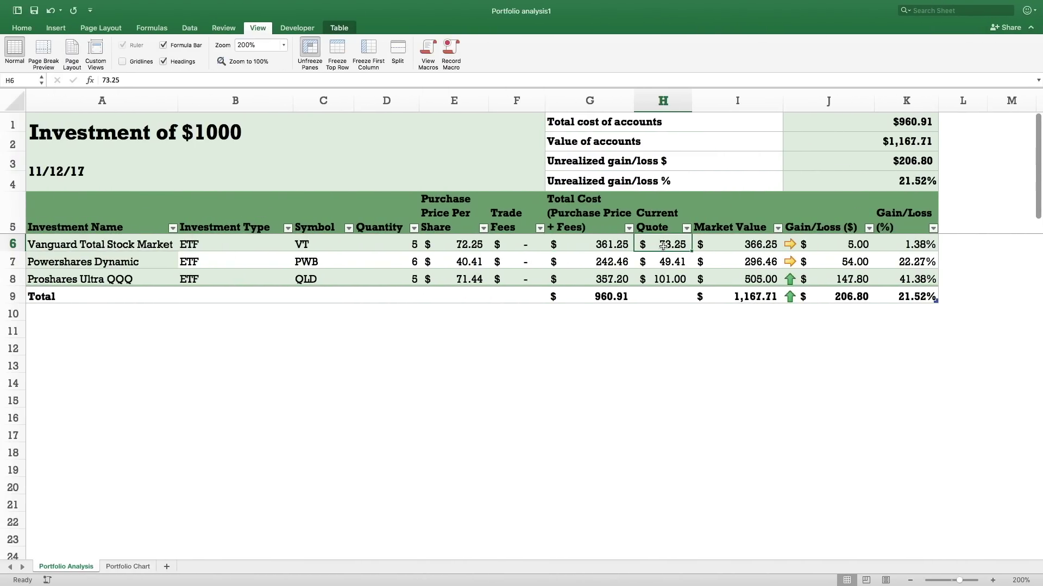
type("82")
key("Return")
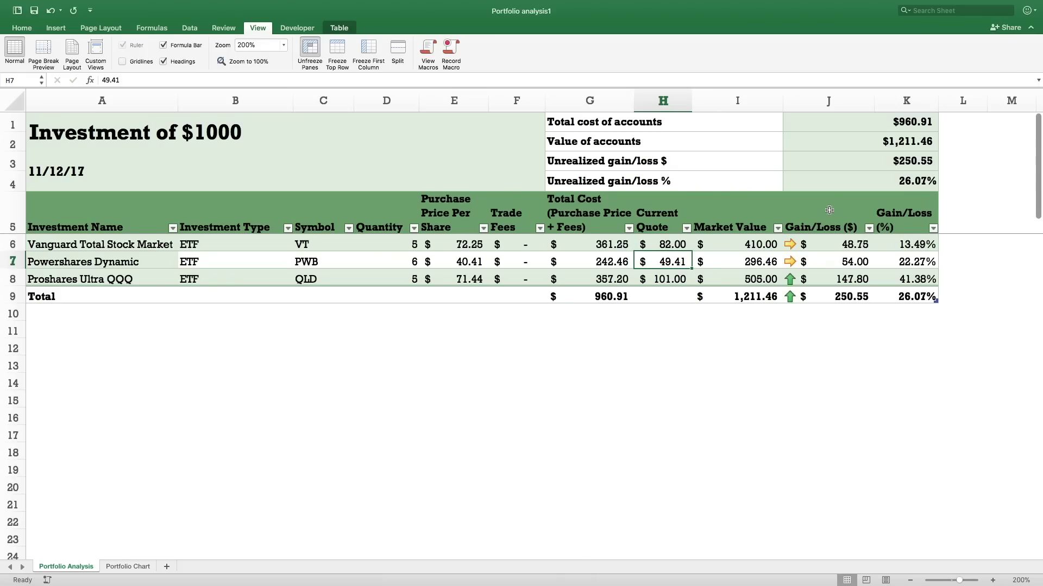
Deselect the portfolio table, switch to thinkorswim, and review the growth notes on the VT, PWB and QLD charts.
left_click(654, 406)
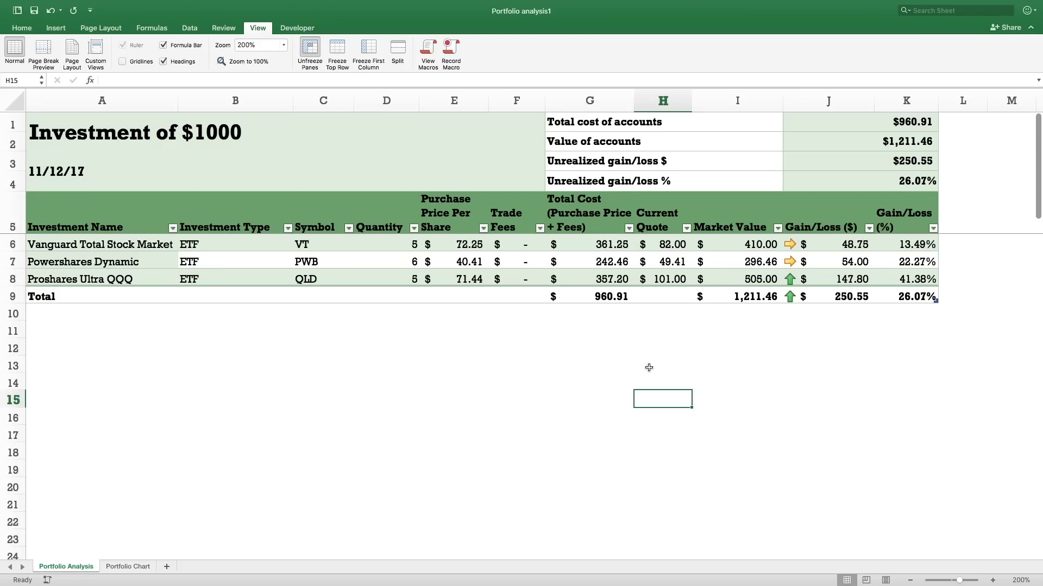
left_click(611, 361)
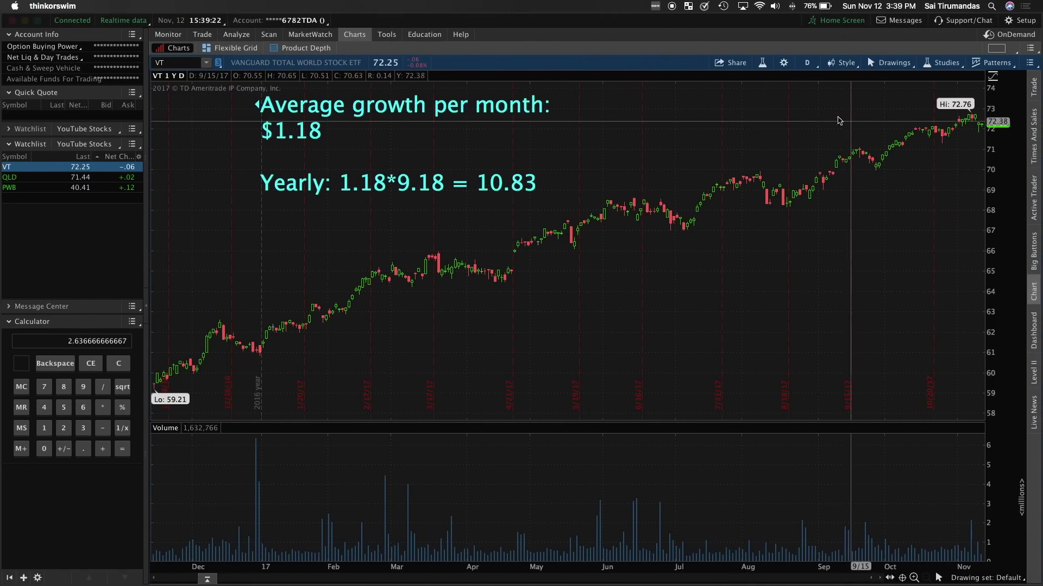
key("Down")
key("Down")
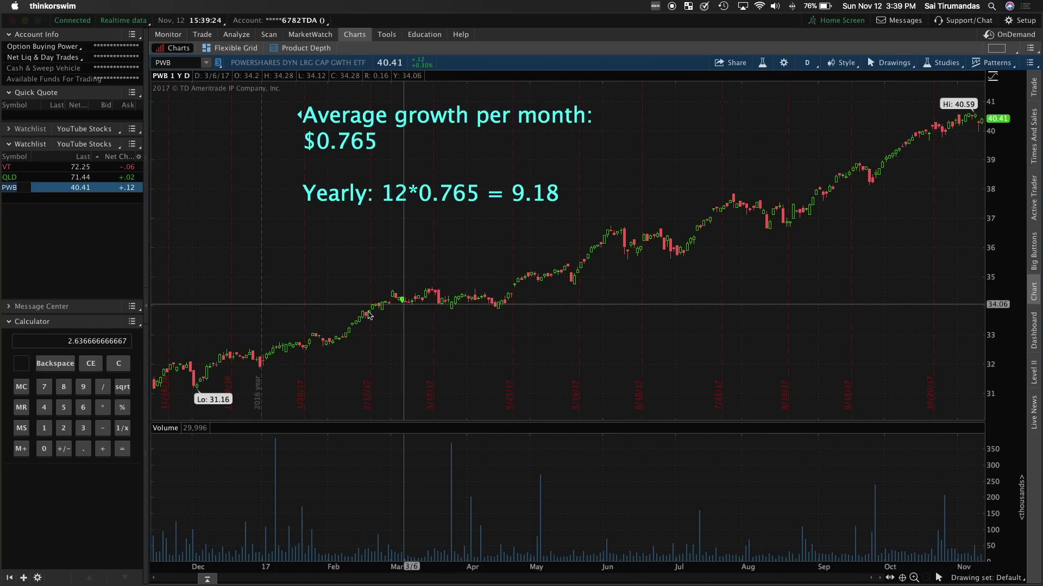
left_click(21, 177)
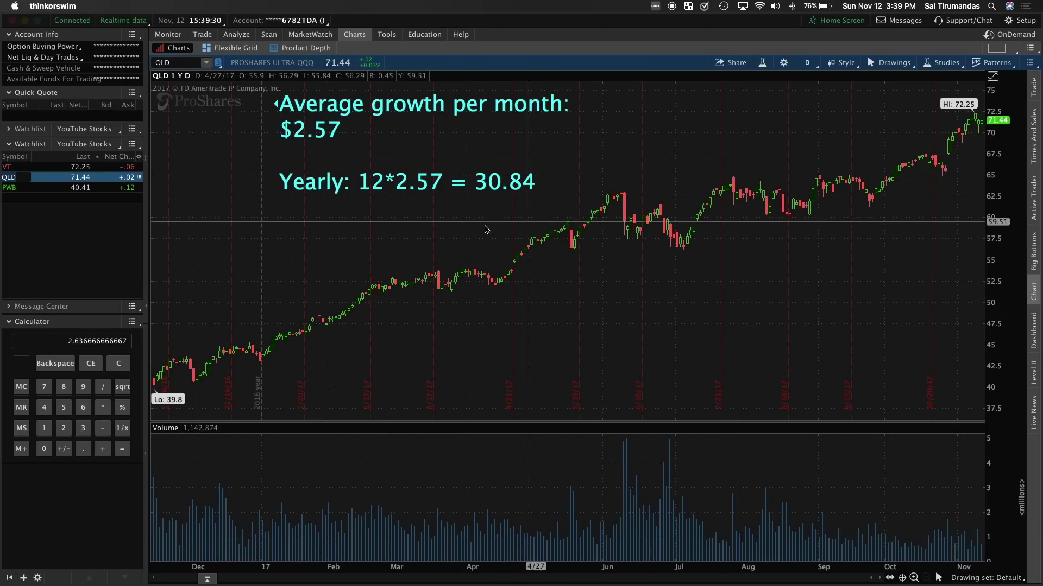
Switch to Excel and set the share quantities of VT to 10, PWB to 25 and QLD to 10.
key("ctrl+Left")
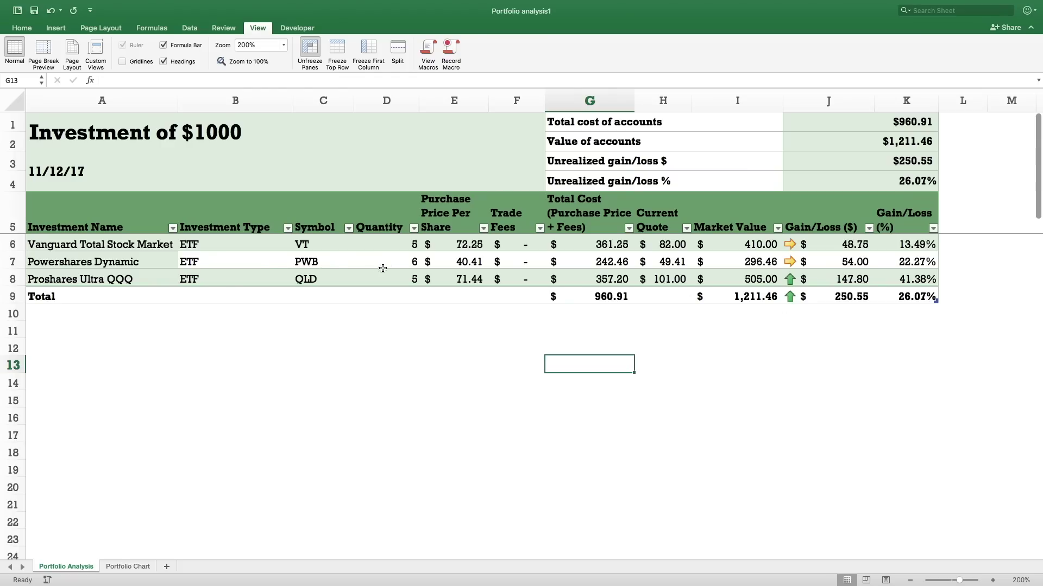
left_click(402, 245)
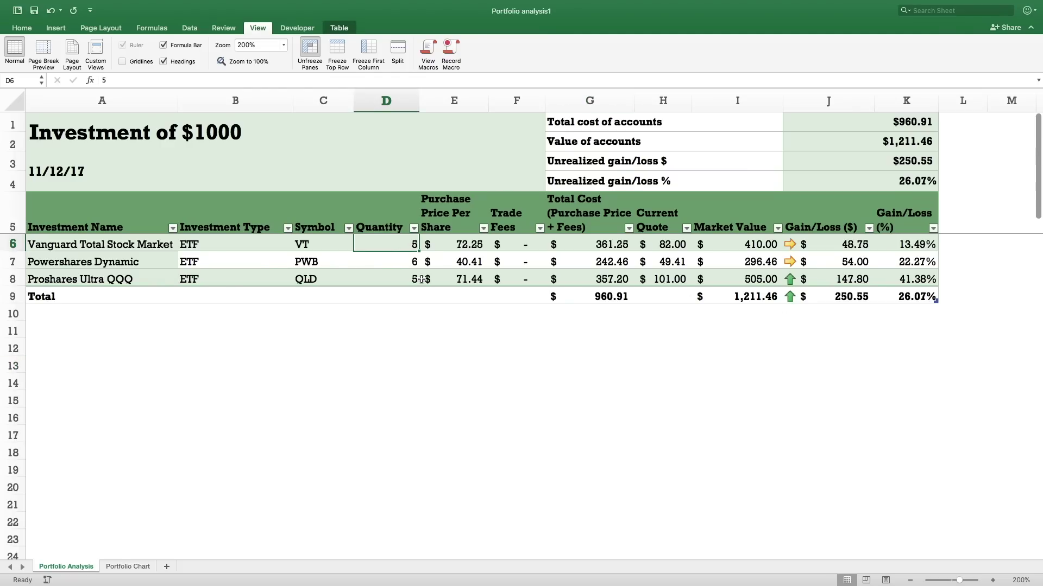
type("10")
key("Return")
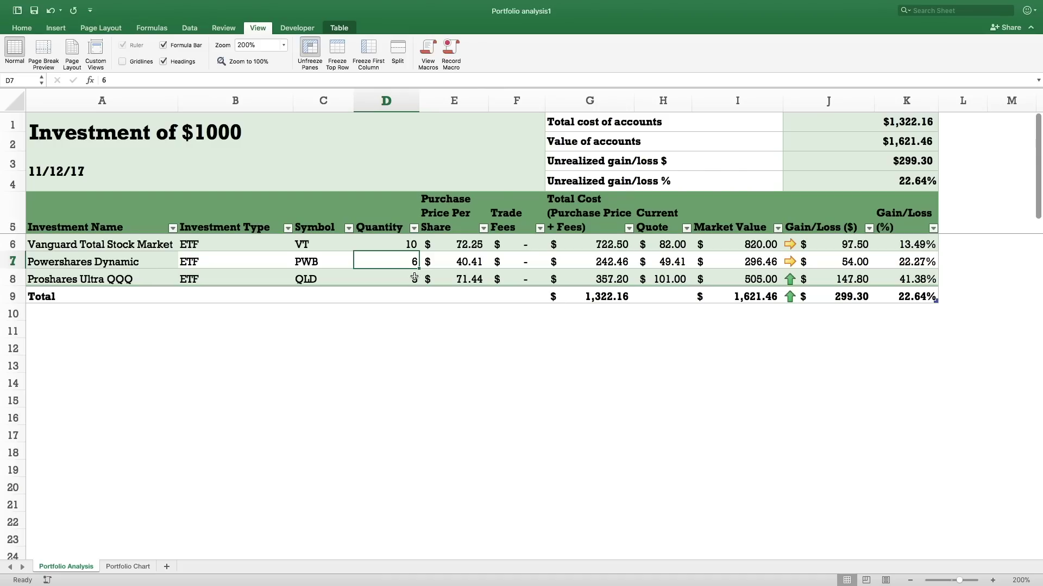
type("25")
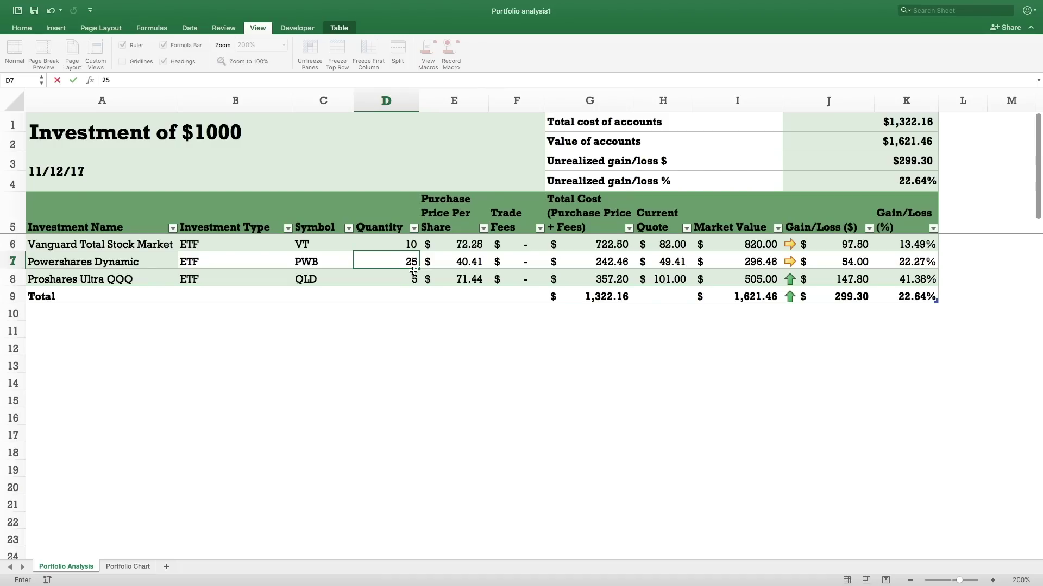
key("Return")
type("10")
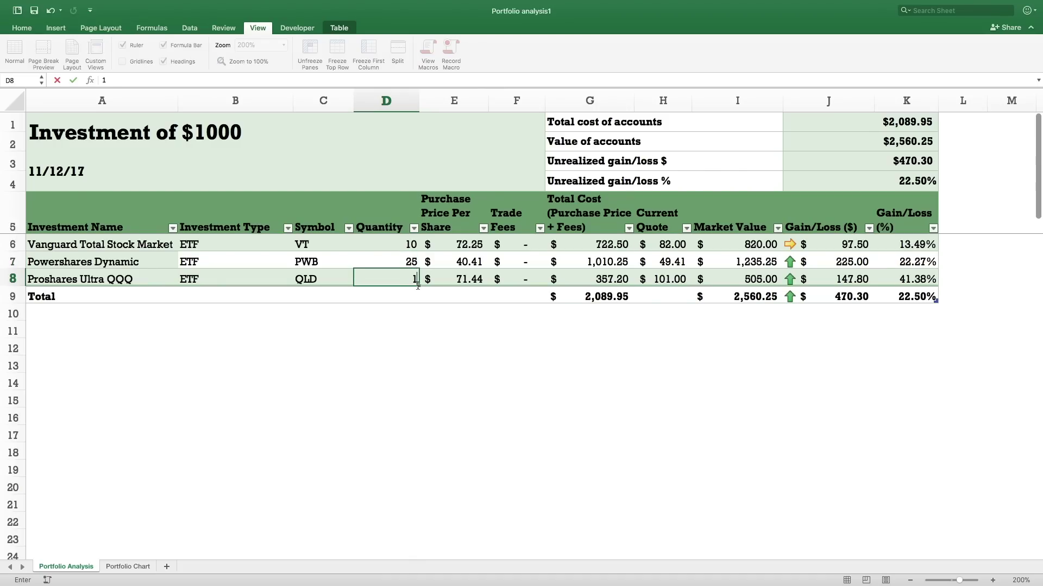
key("Return")
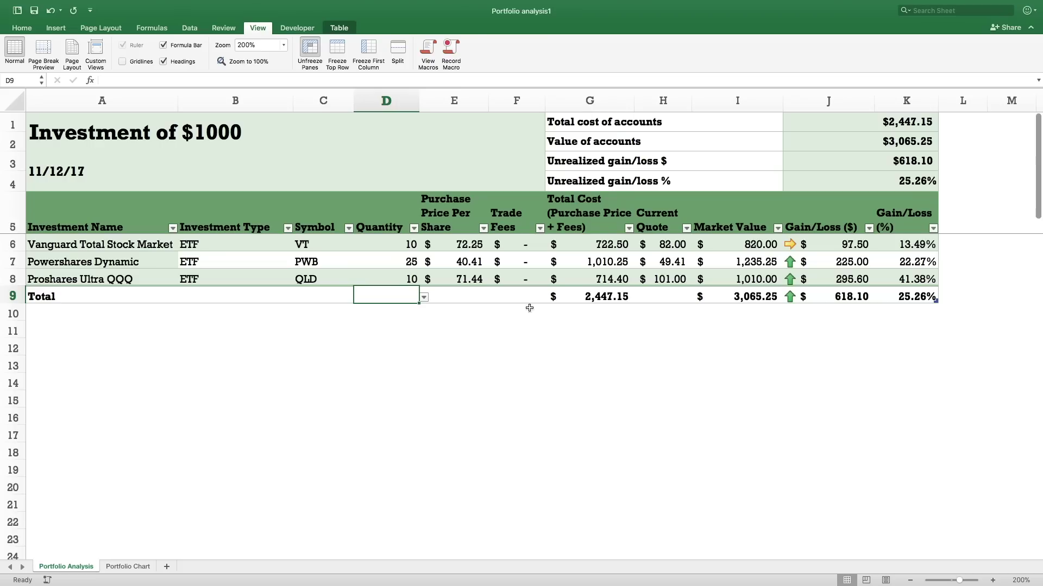
Undo the three quantity changes for VT, PWB and QLD and deselect the portfolio table.
key("super+z")
key("super+z")
key("super+z")
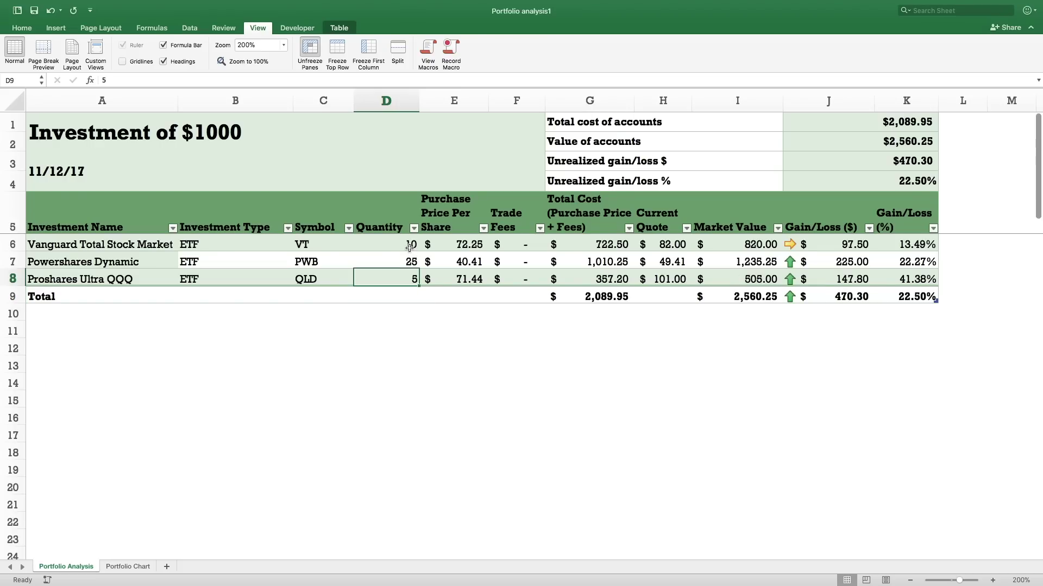
left_click(701, 410)
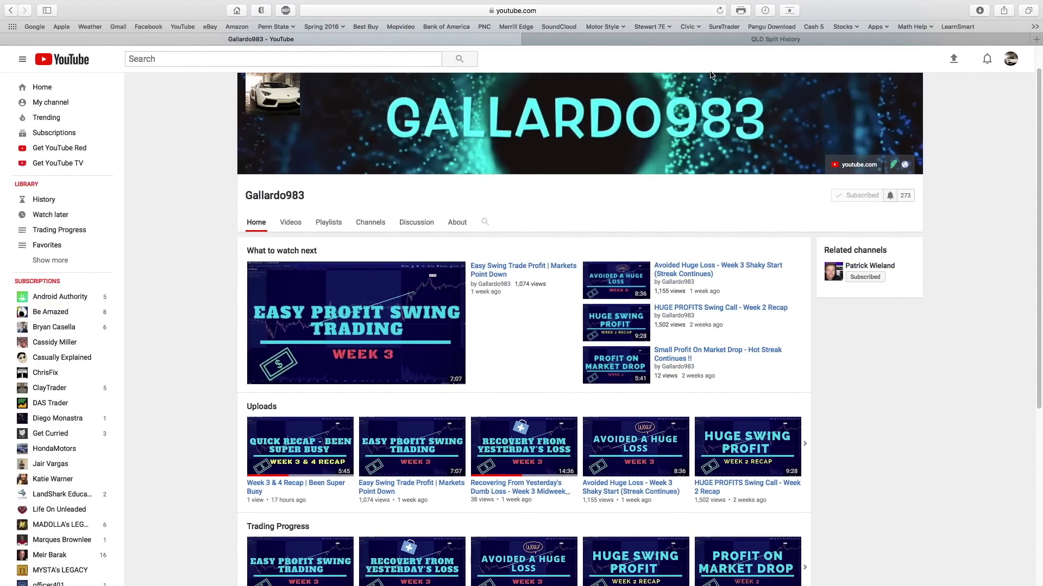
Open the QLD Split History page in Safari and examine the growth of $10,000 with and without dividends reinvested.
left_click(701, 40)
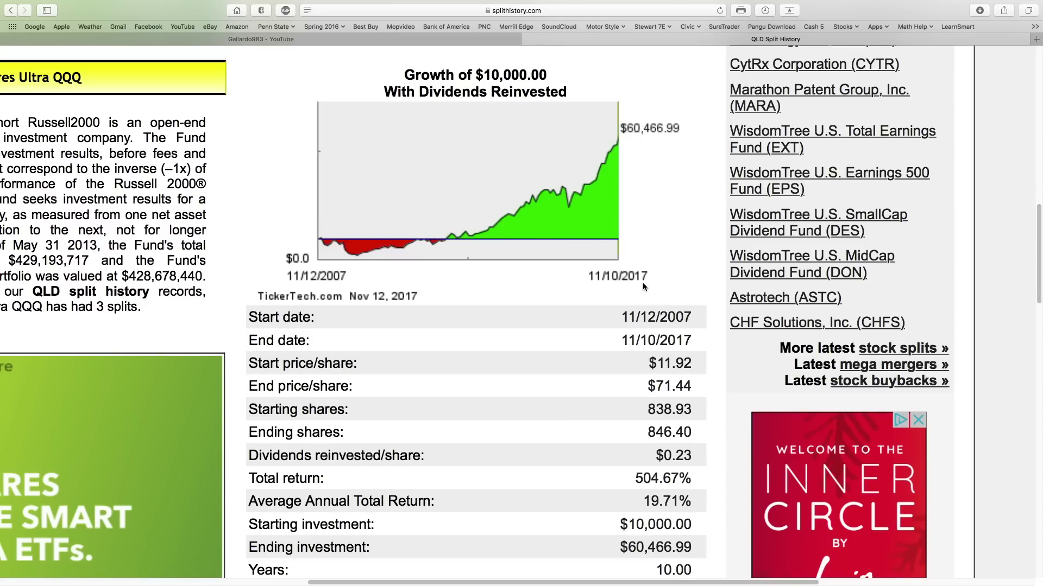
scroll(668, 195, "down", 5)
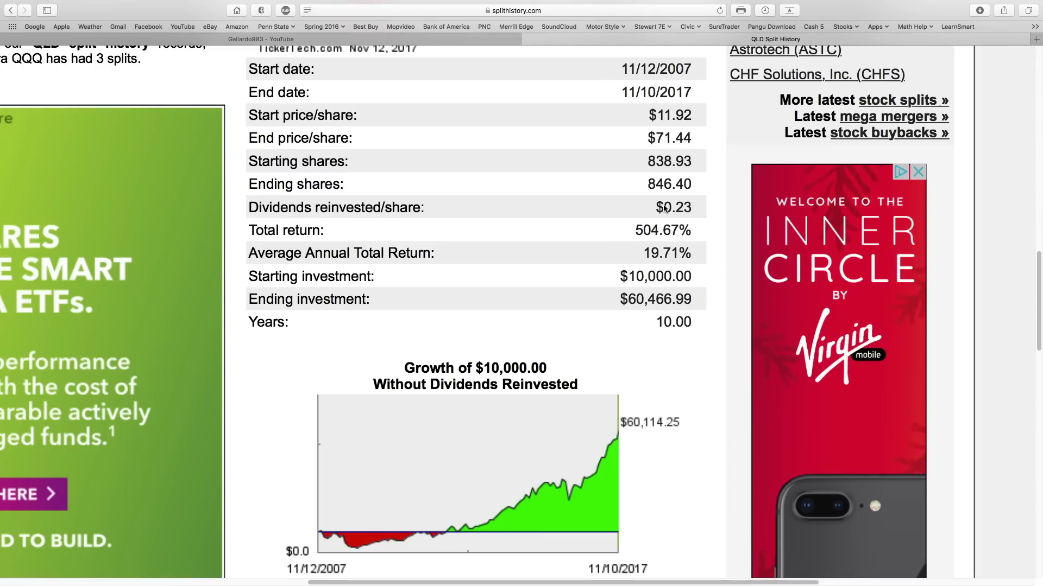
scroll(664, 209, "down", 2)
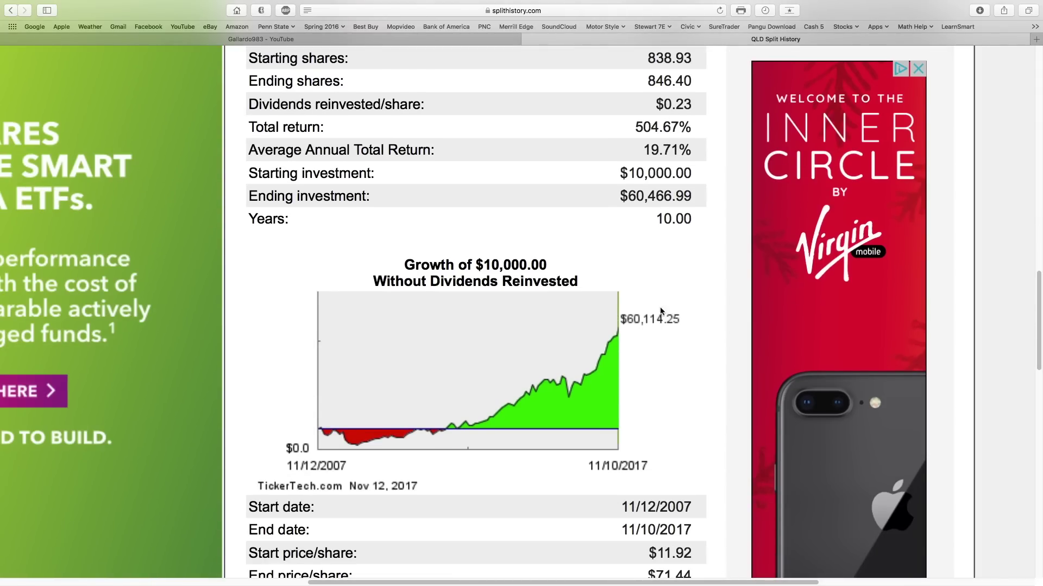
scroll(654, 255, "up", 7)
scroll(677, 205, "down", 7)
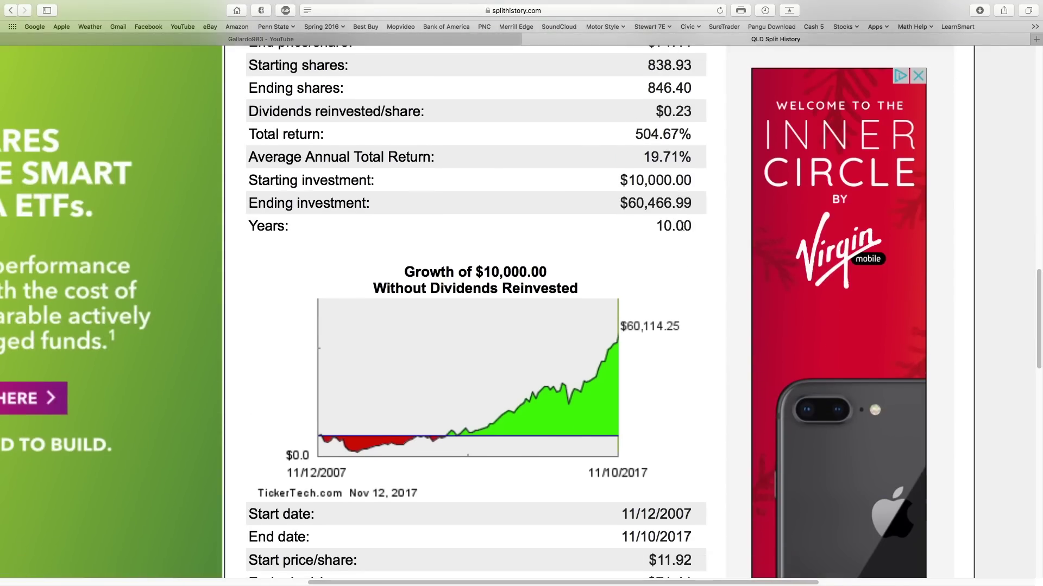
scroll(574, 322, "down", 2)
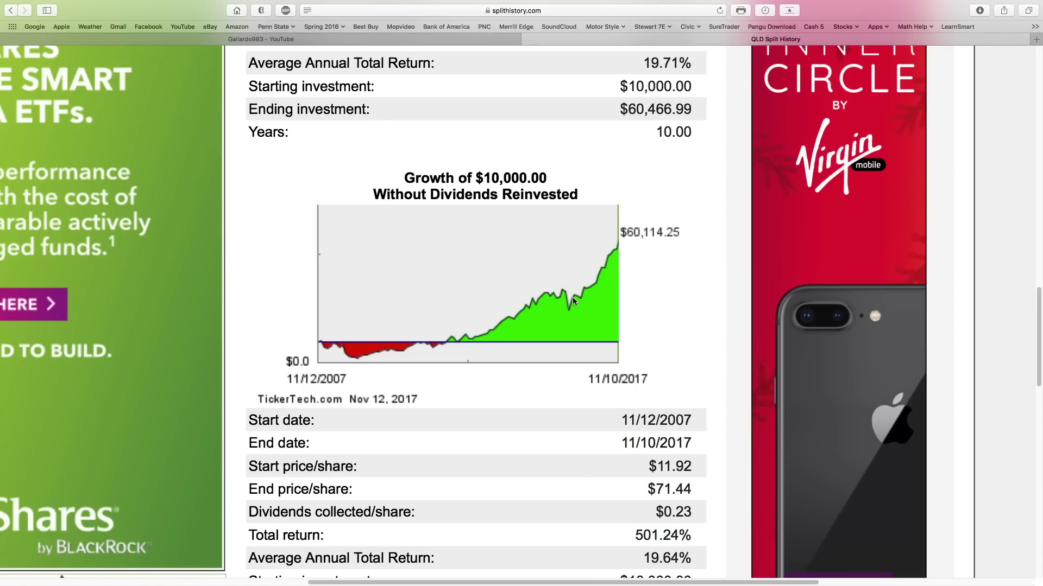
Return to the Excel portfolio and set the quantities of VT, PWB and QLD to 100 shares each.
key("ctrl+Left")
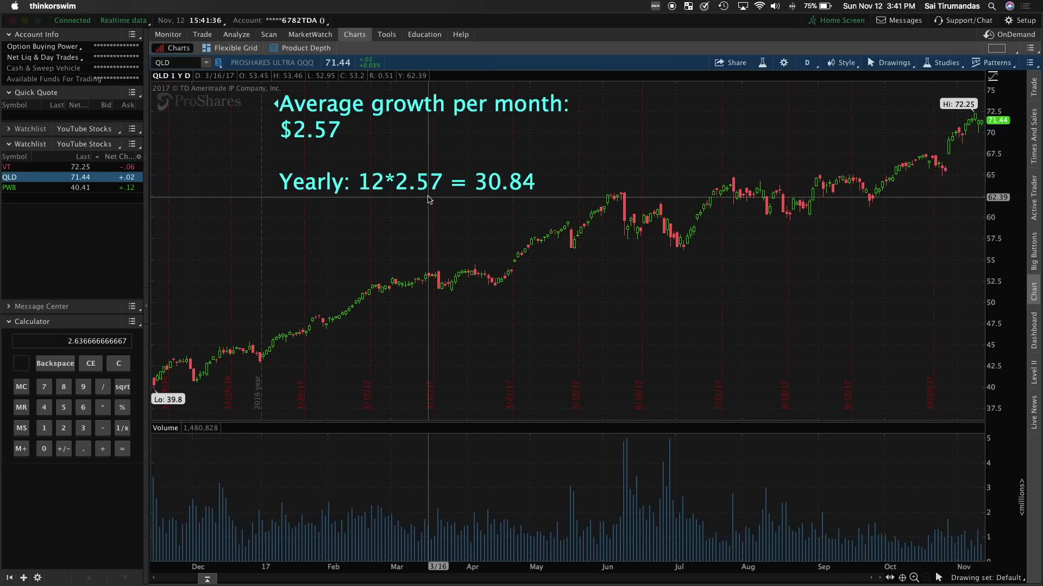
key("ctrl+Left")
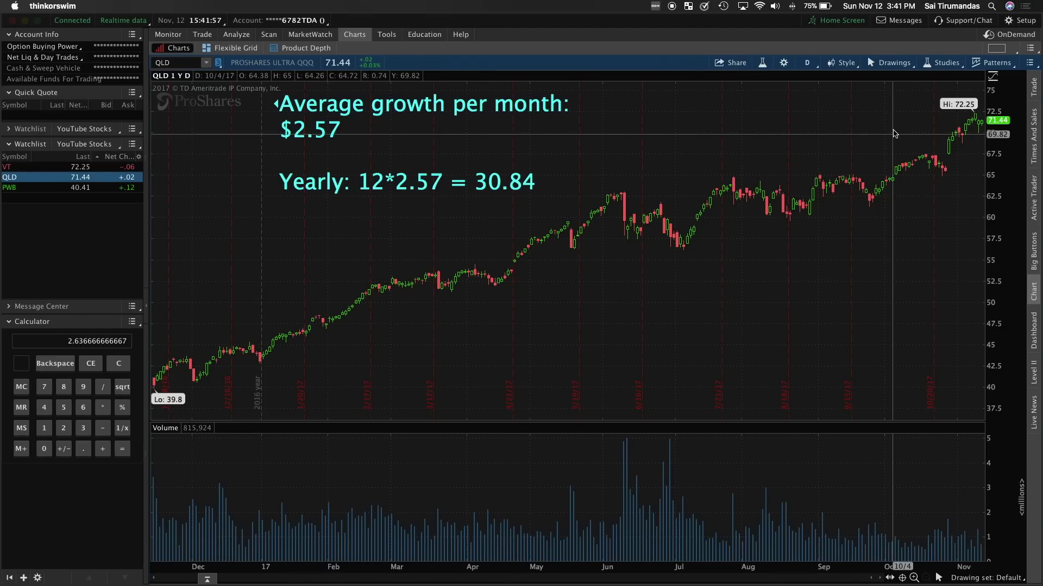
key("ctrl+Left")
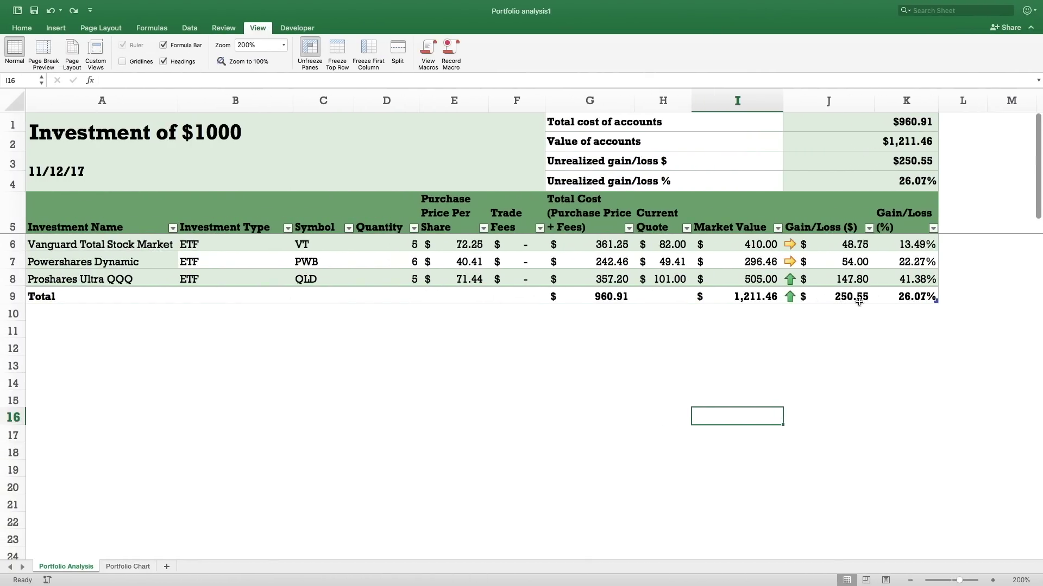
left_click(378, 245)
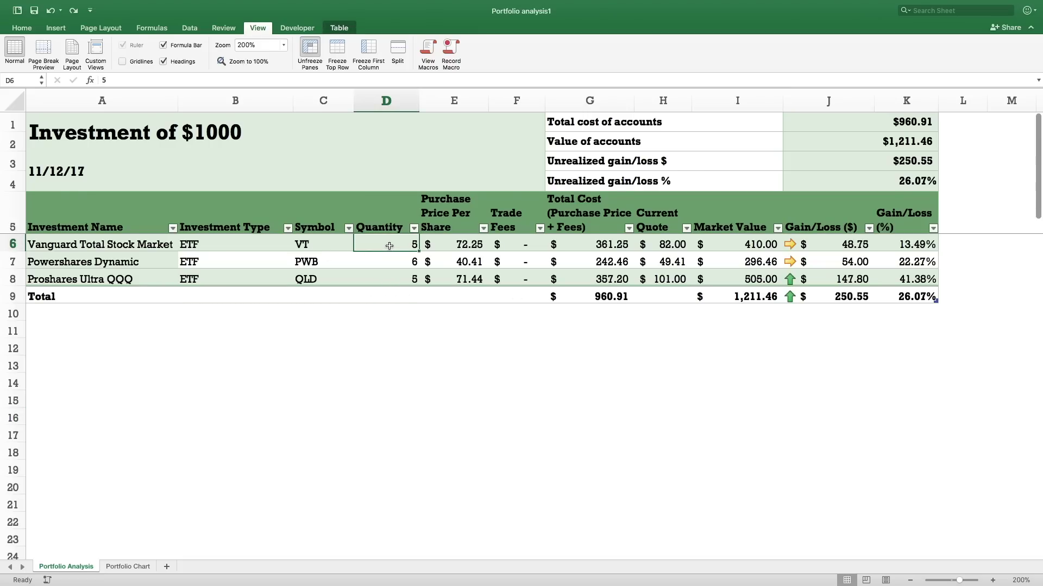
type("100")
key("Return")
type("100")
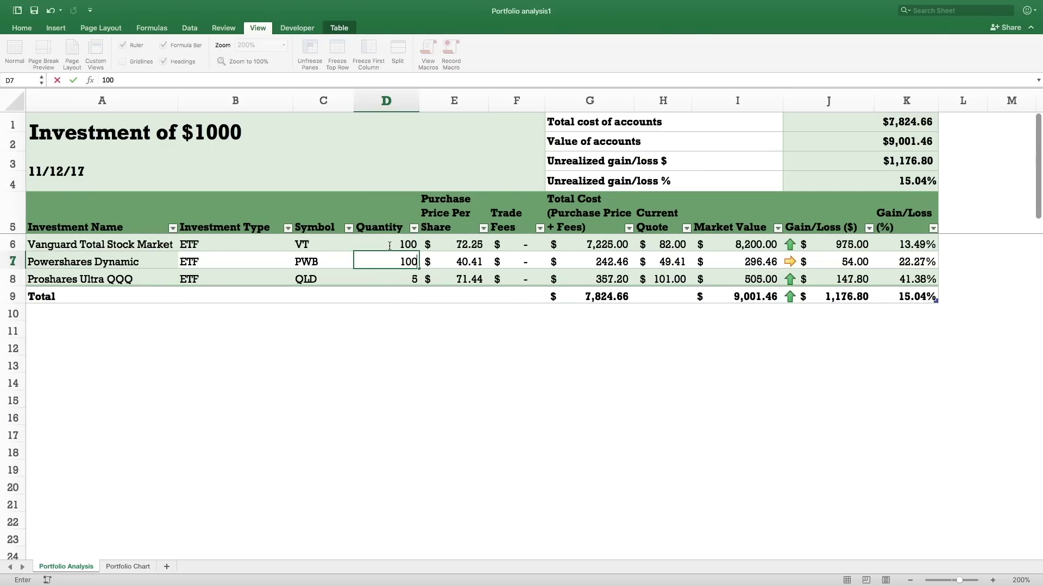
key("Return")
type("100")
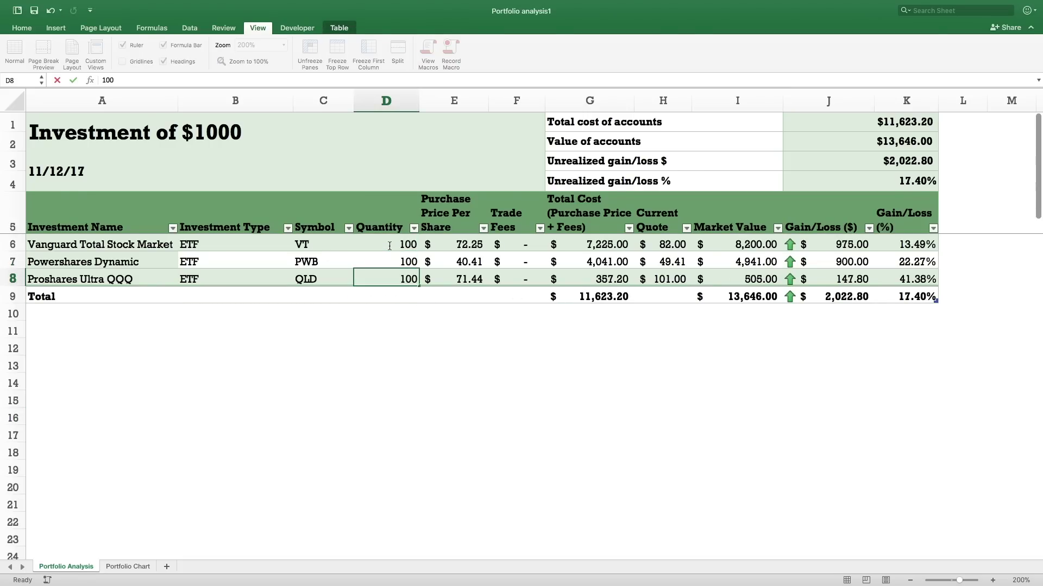
key("Return")
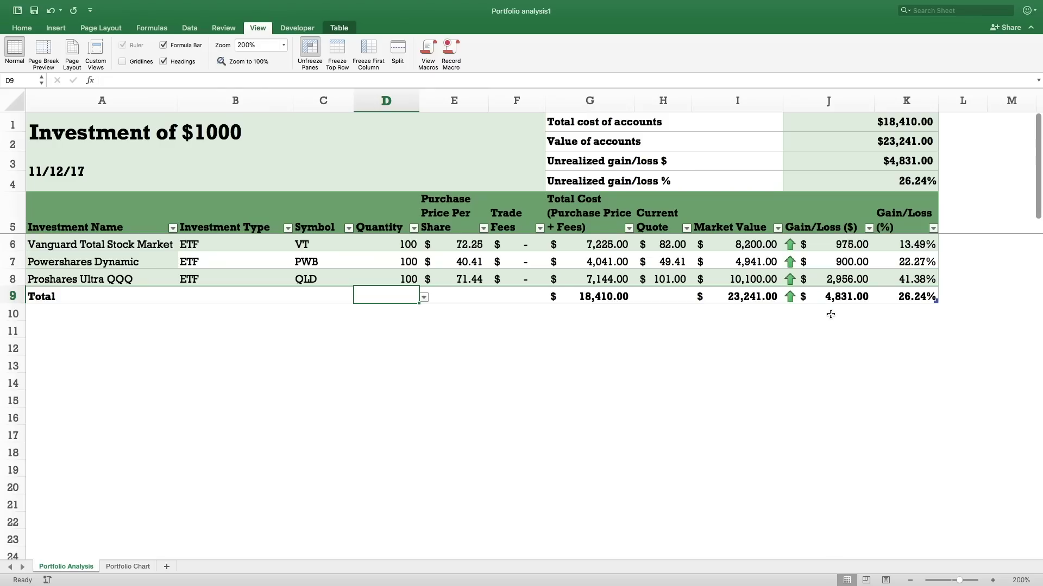
Switch to Safari, recheck QLD's growth without dividends reinvested, and bring up the YouTube channel page.
key("ctrl+Right")
key("ctrl+Right")
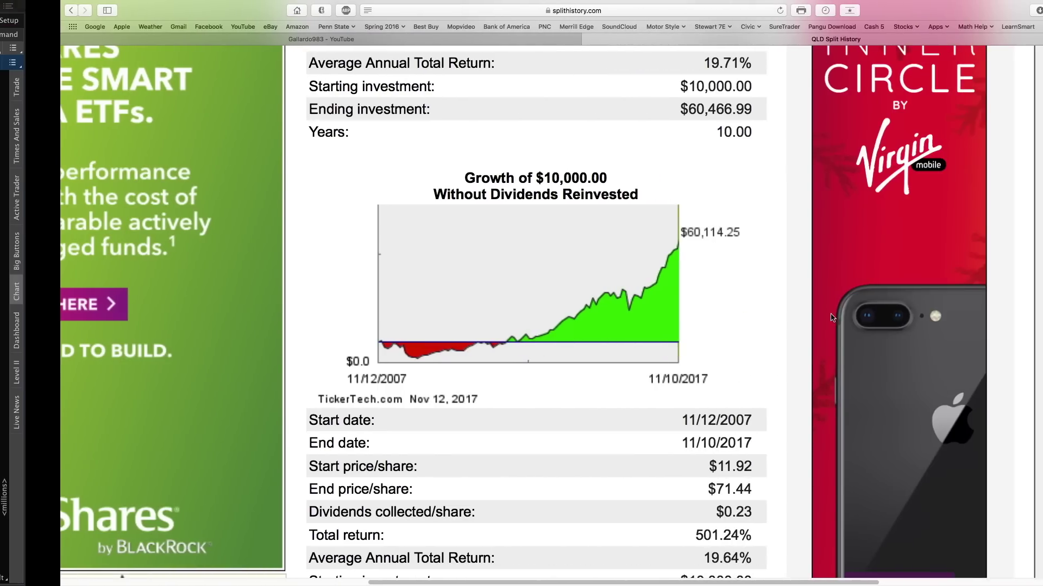
scroll(428, 358, "up", 1)
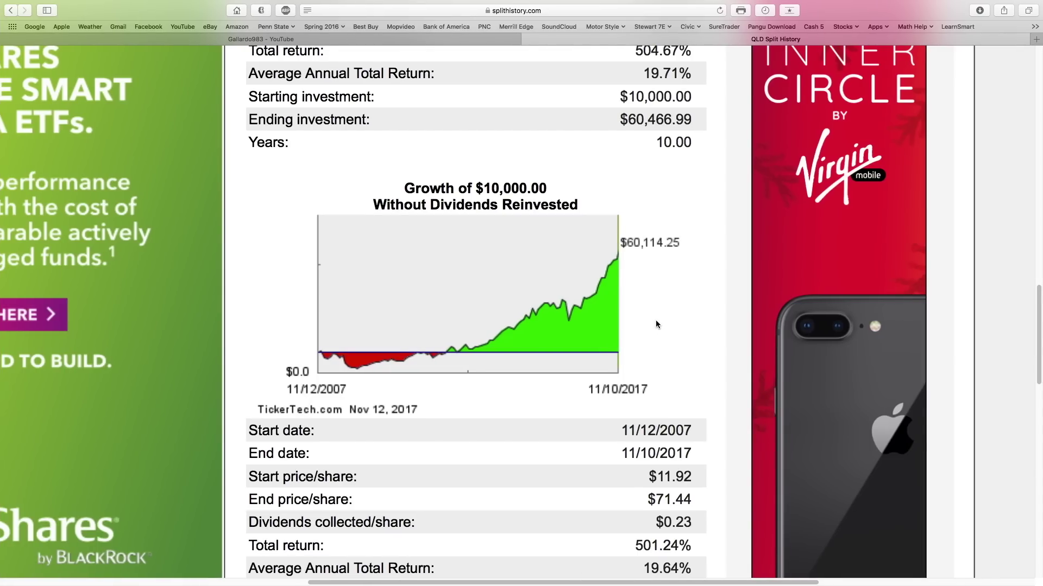
left_click(484, 40)
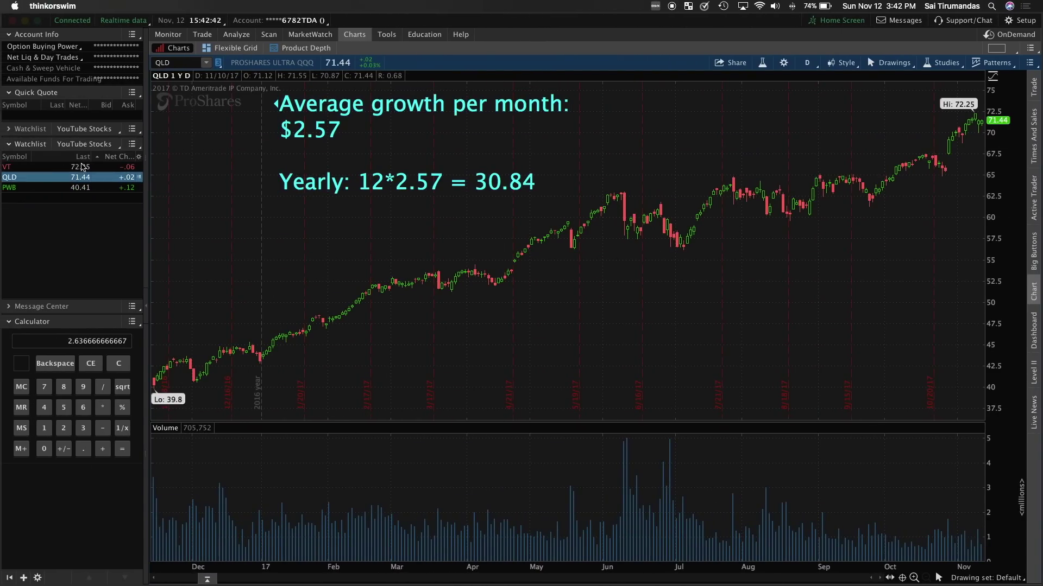
Look through the available personal watchlists in thinkorswim, keeping YouTube Stocks selected.
left_click(88, 144)
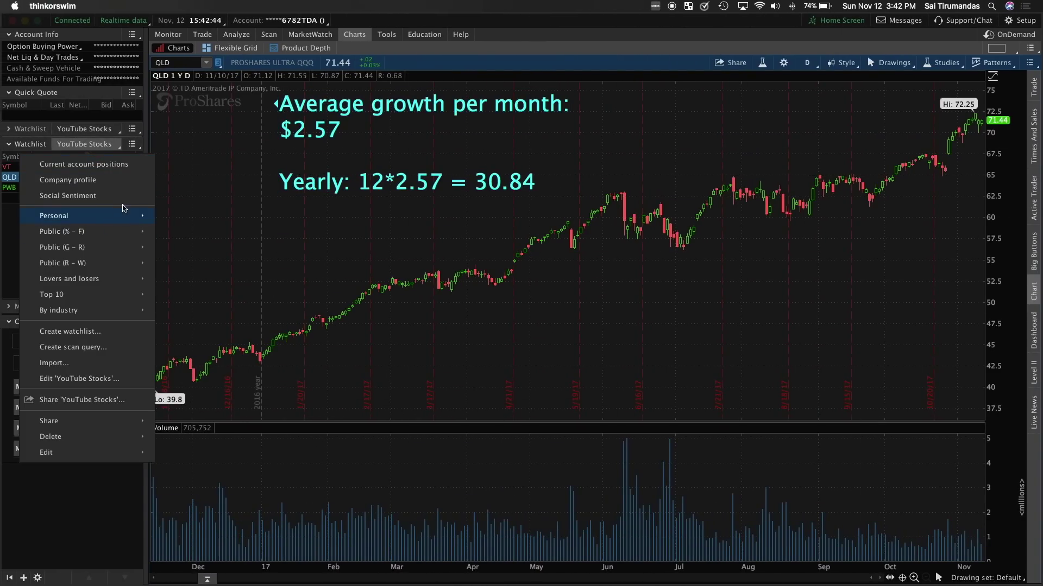
mouse_move(108, 216)
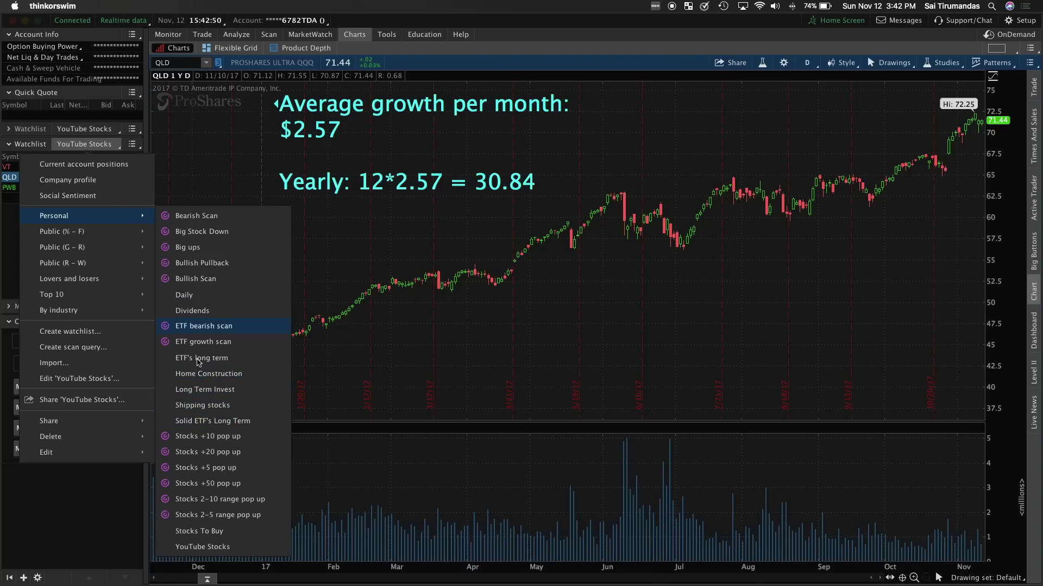
mouse_move(81, 294)
left_click(255, 204)
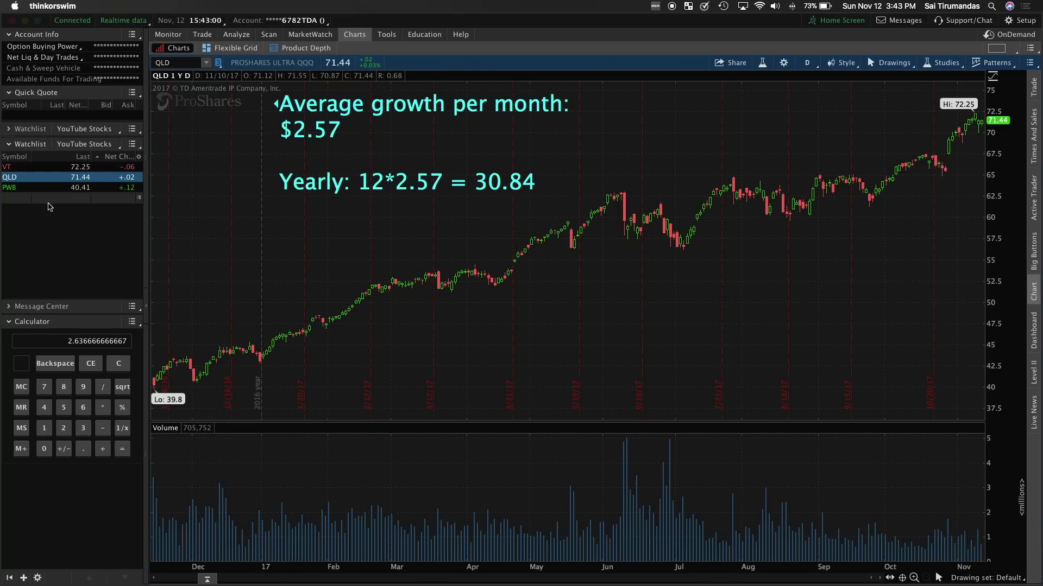
Compare the VT, PWB and QLD charts from the watchlist and switch to the YouTube channel page in Safari.
left_click(11, 169)
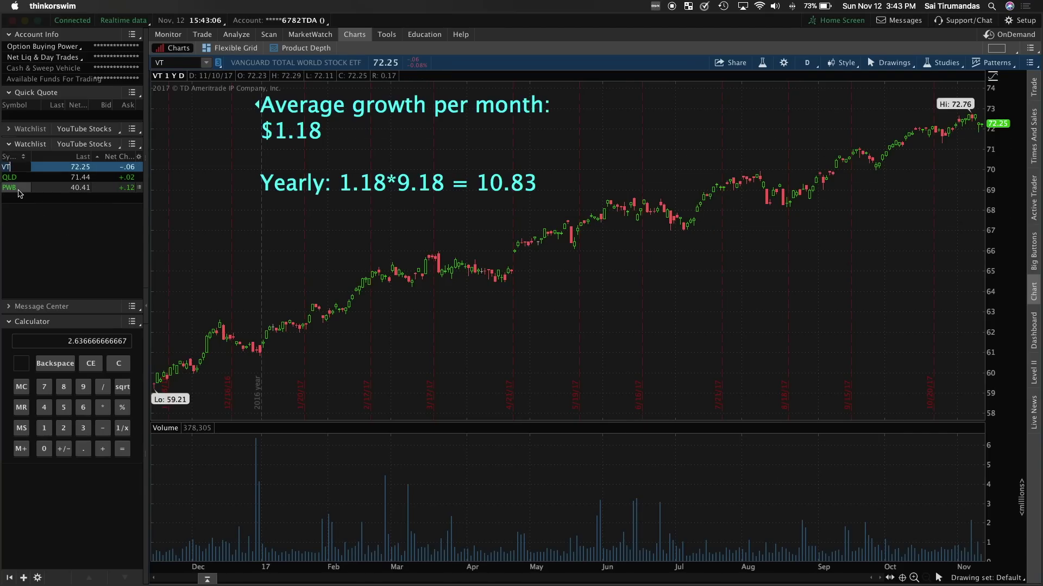
left_click(18, 189)
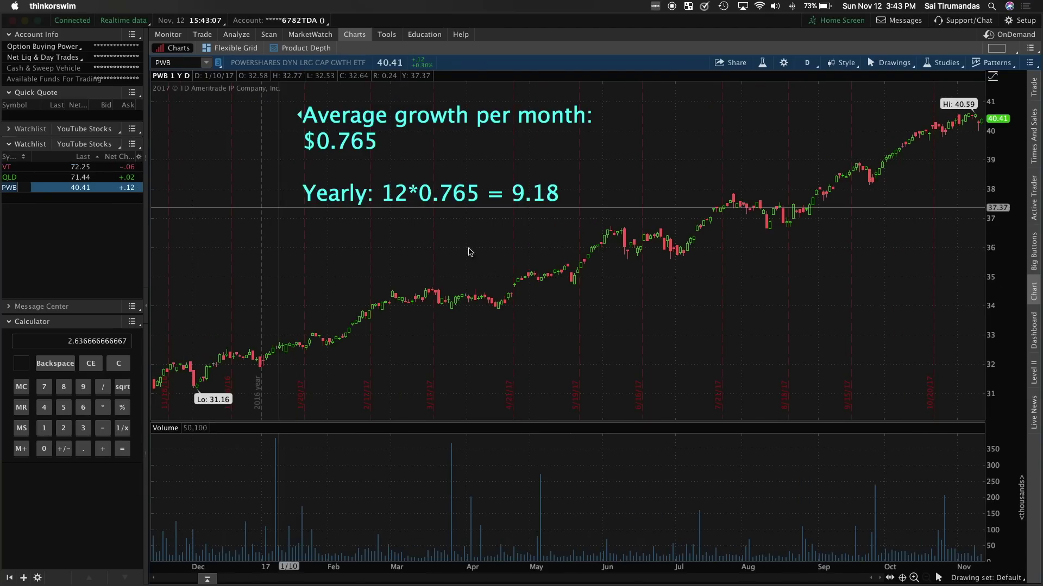
left_click(24, 179)
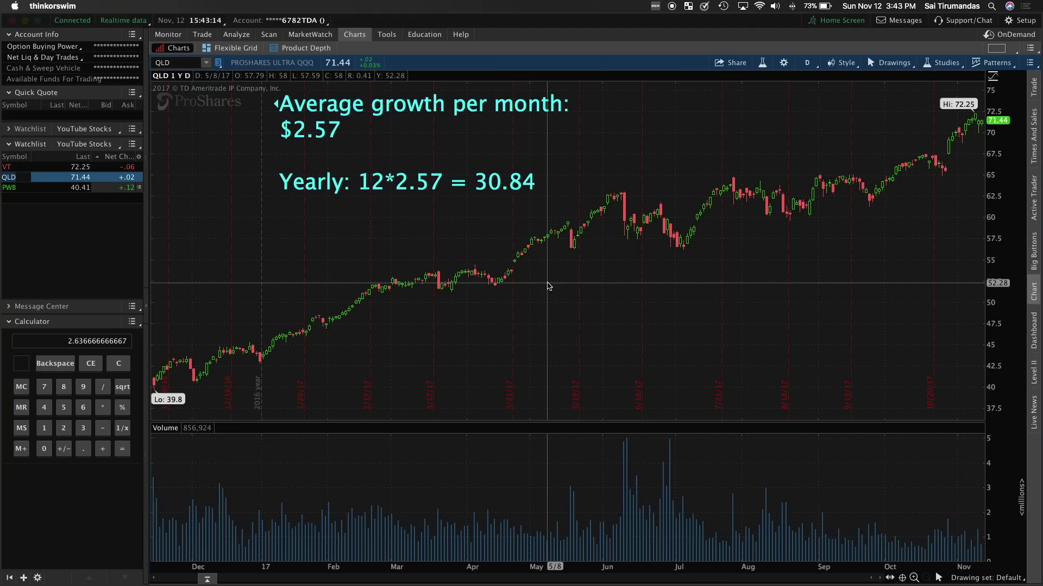
left_click(22, 188)
left_click(22, 177)
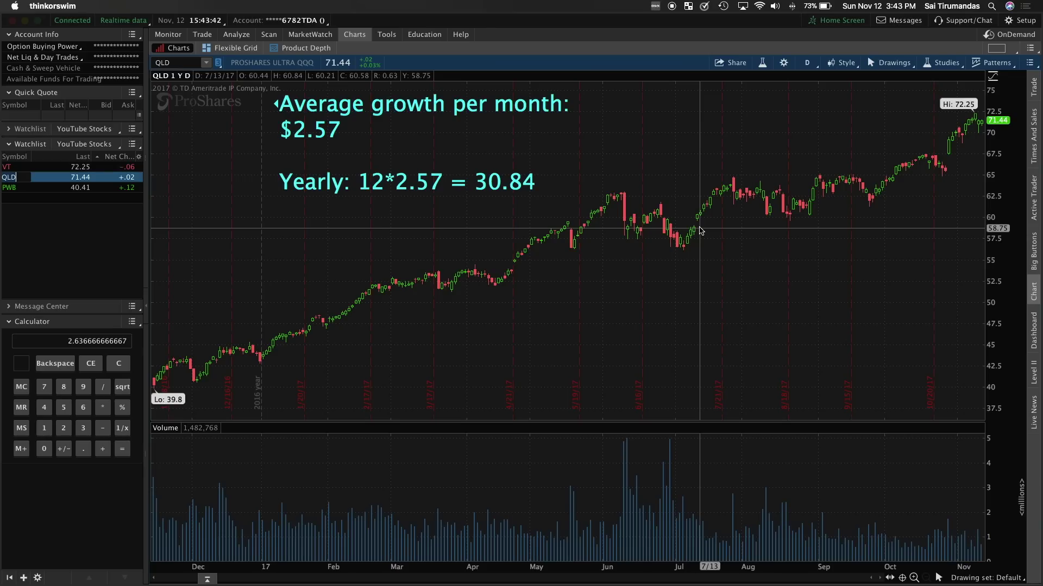
key("ctrl+Right")
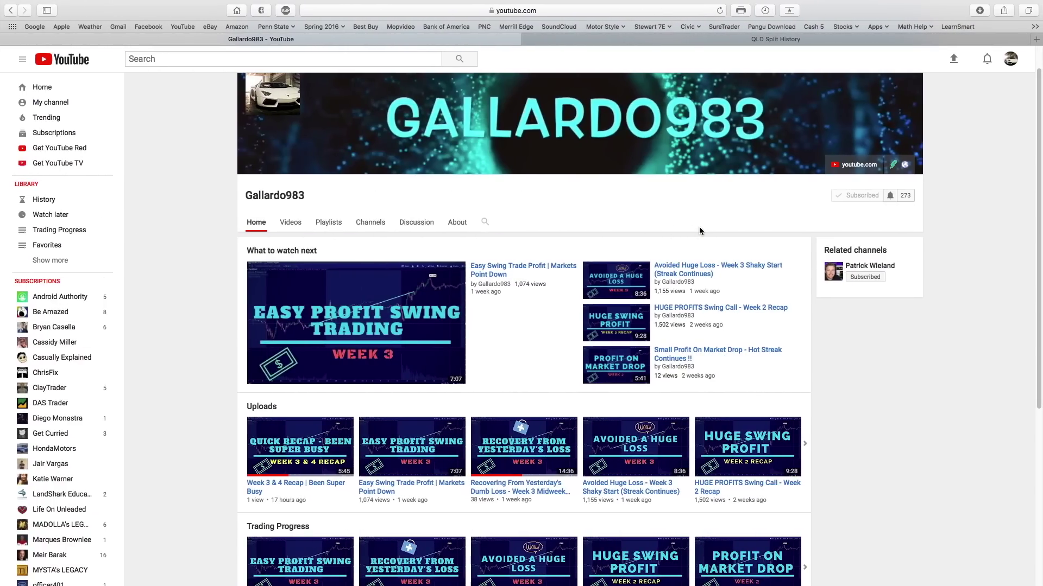